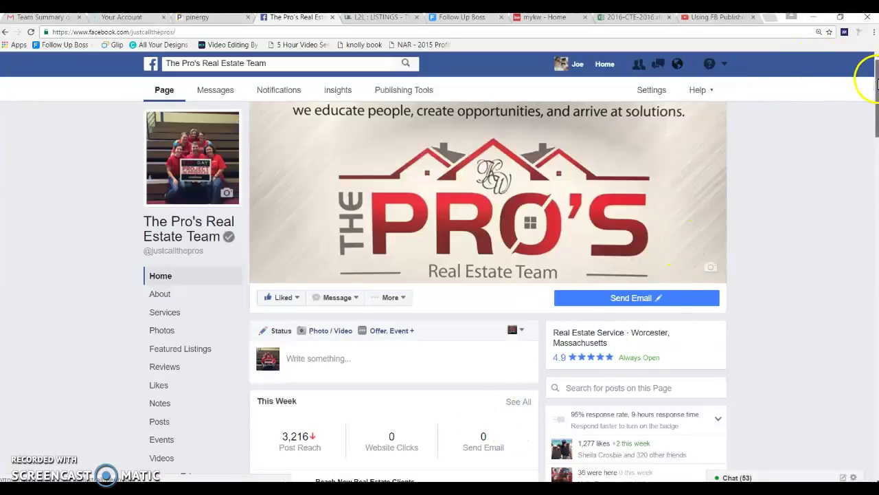
scroll(864, 79, down, 2)
drag(876, 96, 877, 195)
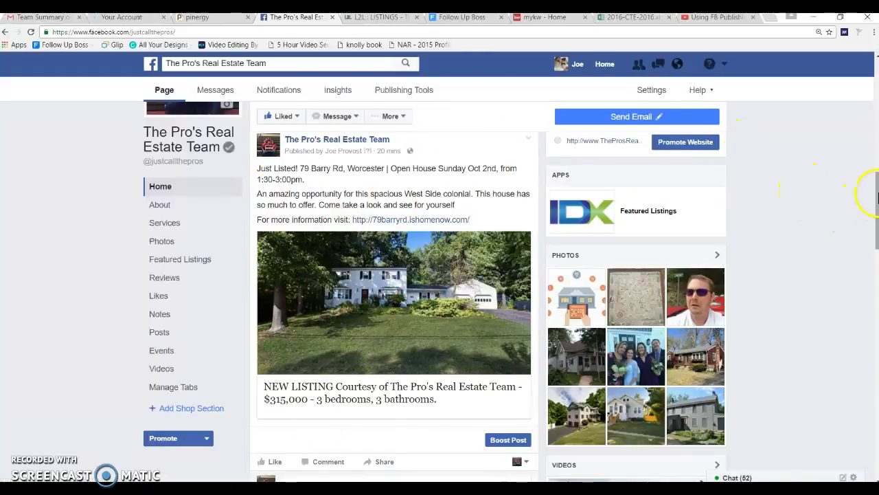
drag(875, 196, 875, 208)
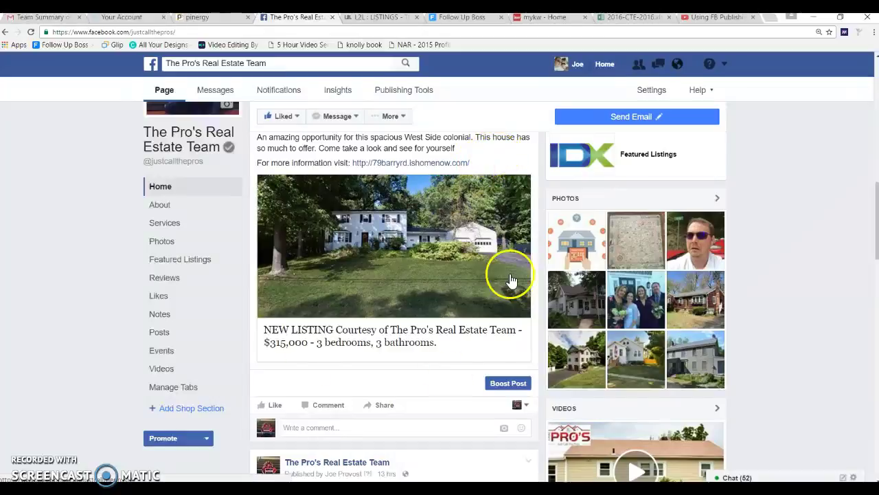
click(504, 390)
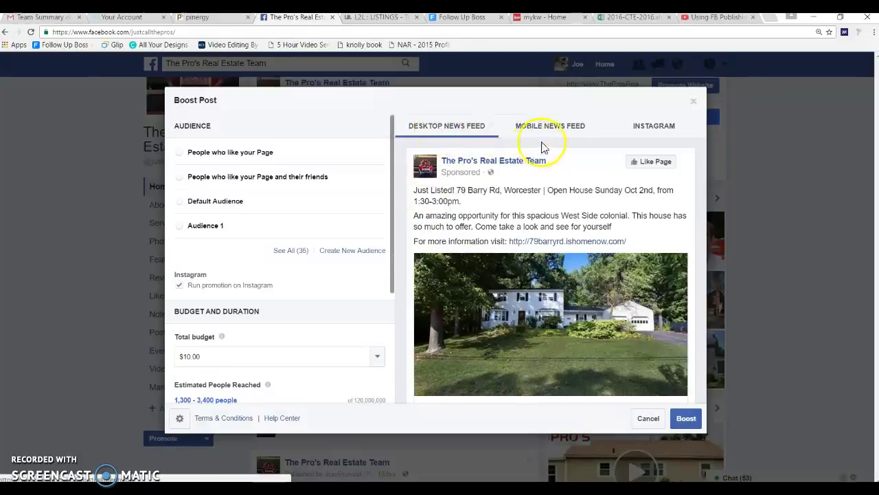
Expand all 35 saved audiences and compare Audience 4, Worcester +10 miles Open House and General Vendor Post.
click(288, 251)
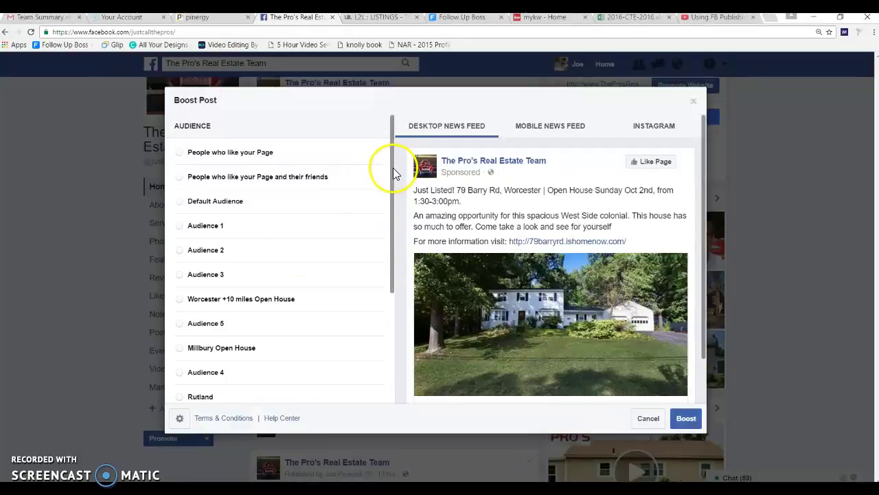
drag(393, 173, 391, 187)
click(206, 242)
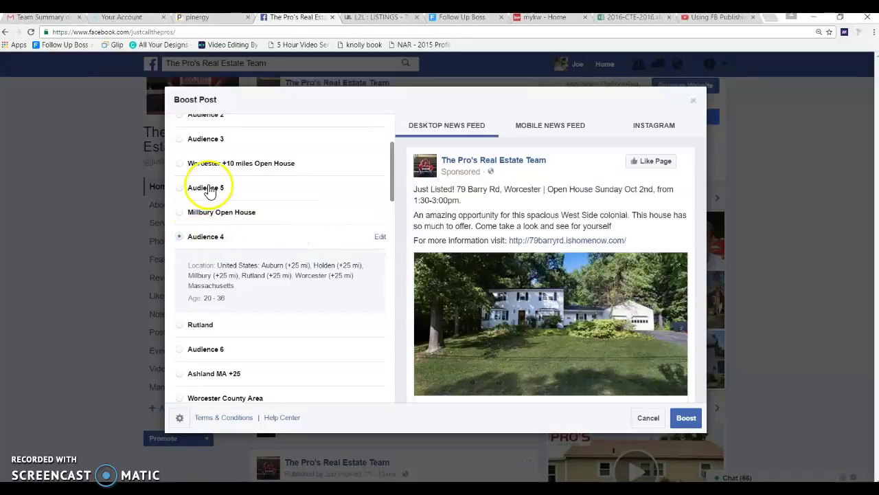
click(178, 166)
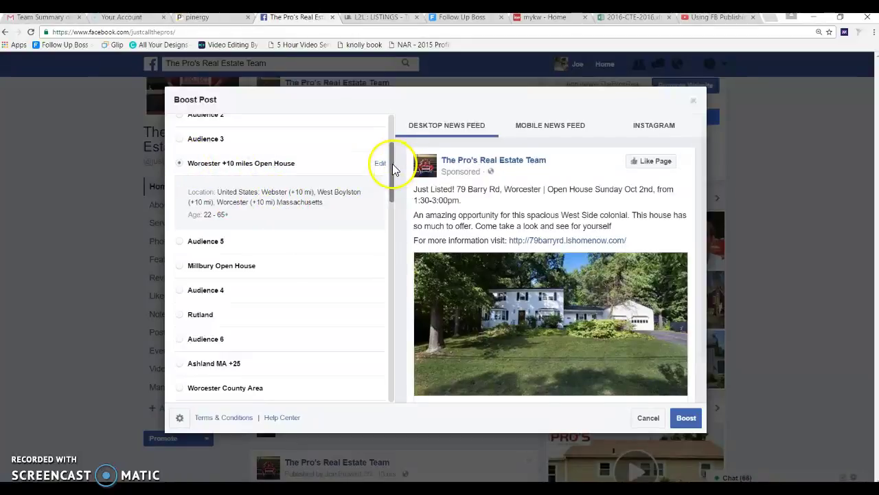
drag(393, 165, 387, 259)
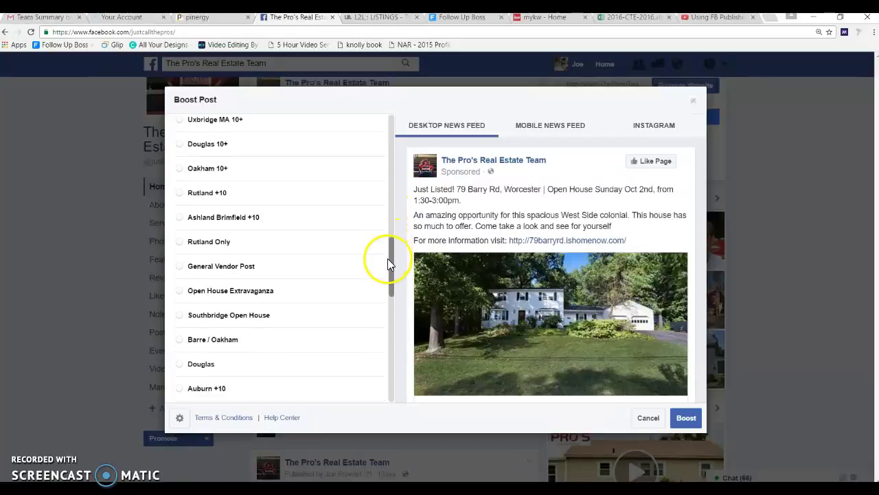
click(179, 267)
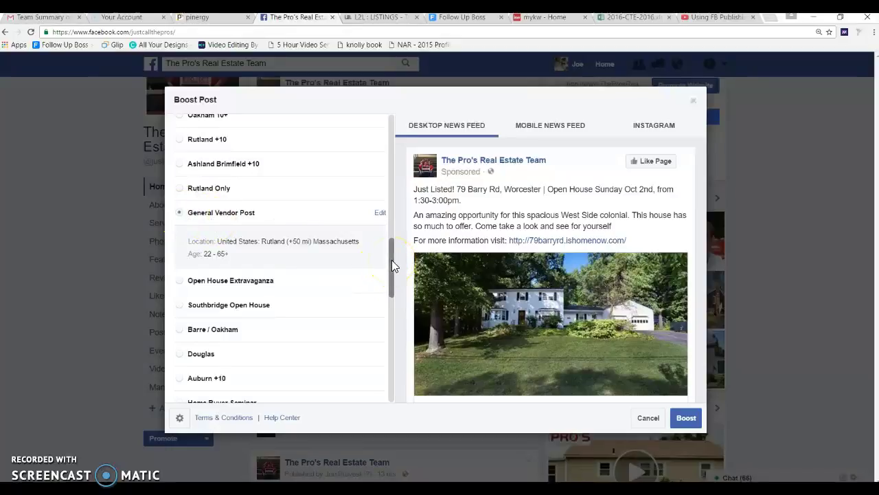
drag(391, 259, 390, 285)
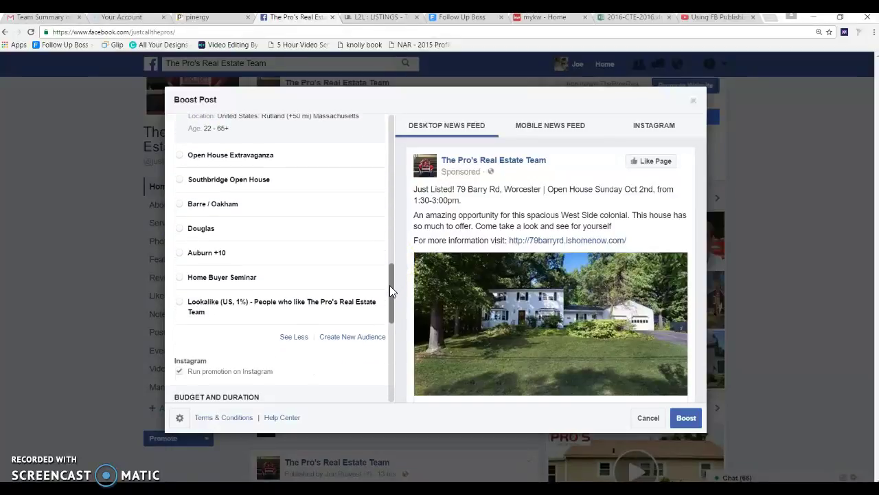
Select the Home Buyer Seminar audience, opening its editor and cancelling without changes.
click(180, 278)
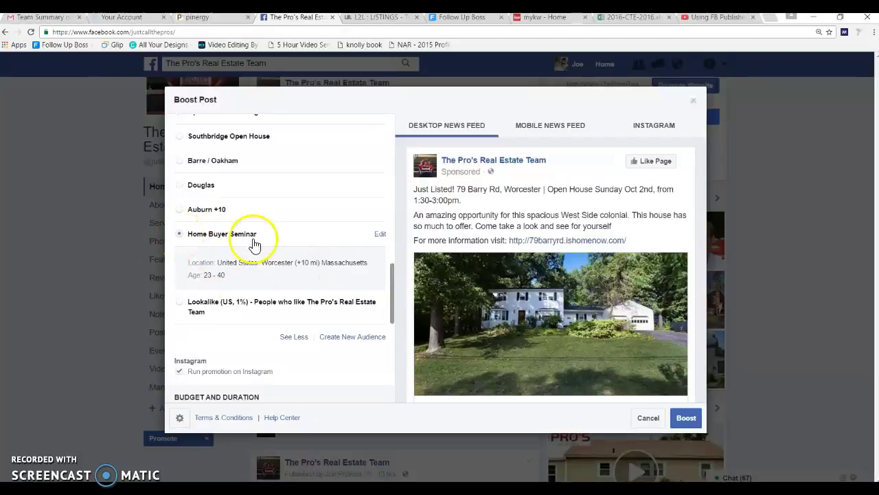
click(381, 236)
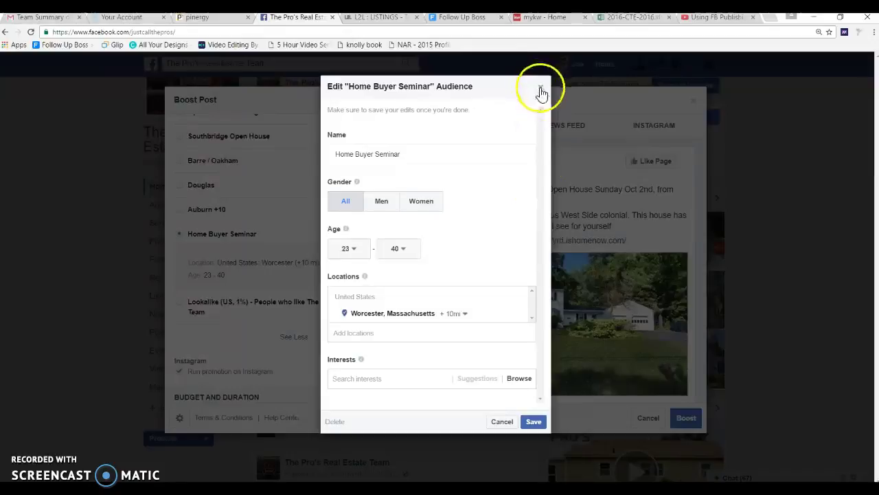
click(501, 422)
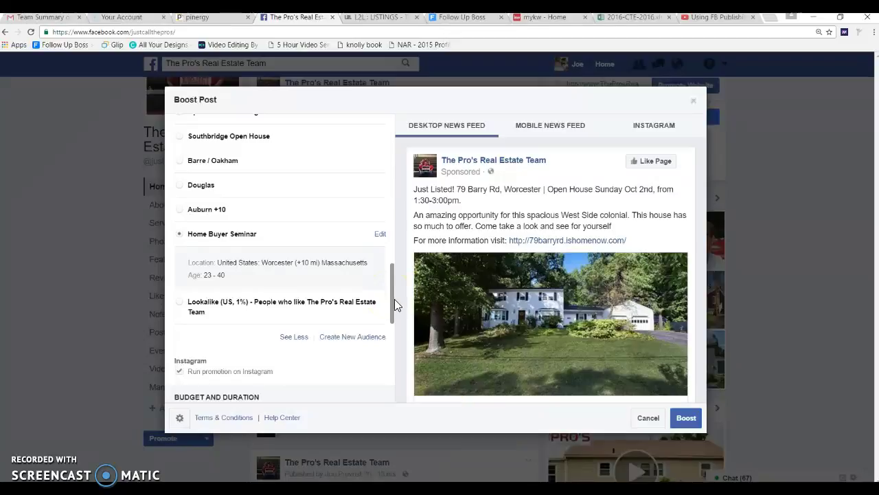
Scroll to Budget and Duration and begin a new audience via Create New Audience.
drag(395, 298, 392, 314)
click(201, 297)
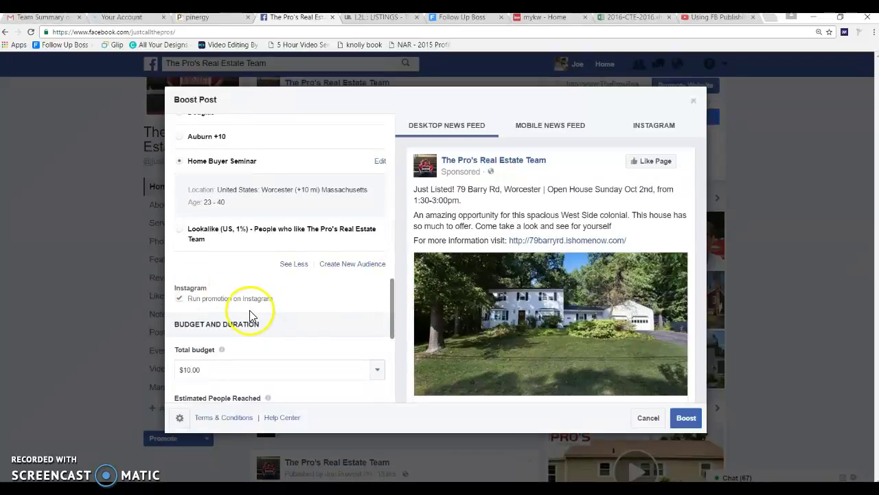
click(393, 311)
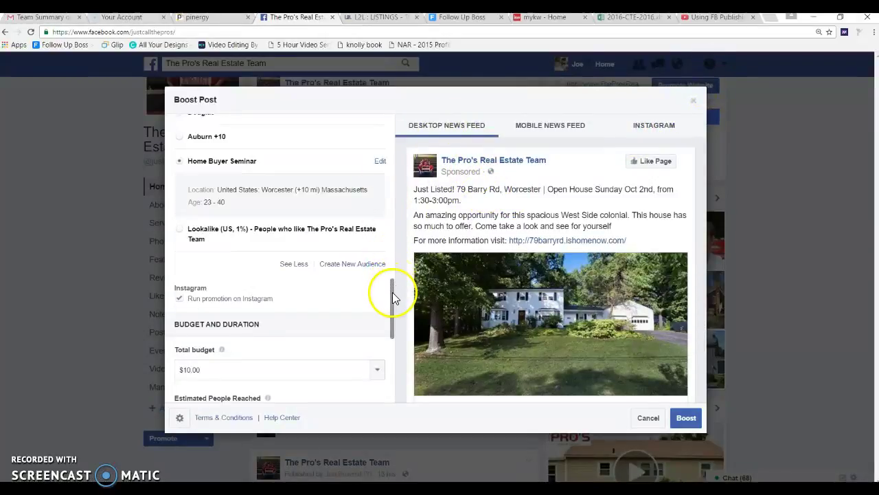
drag(391, 287, 387, 291)
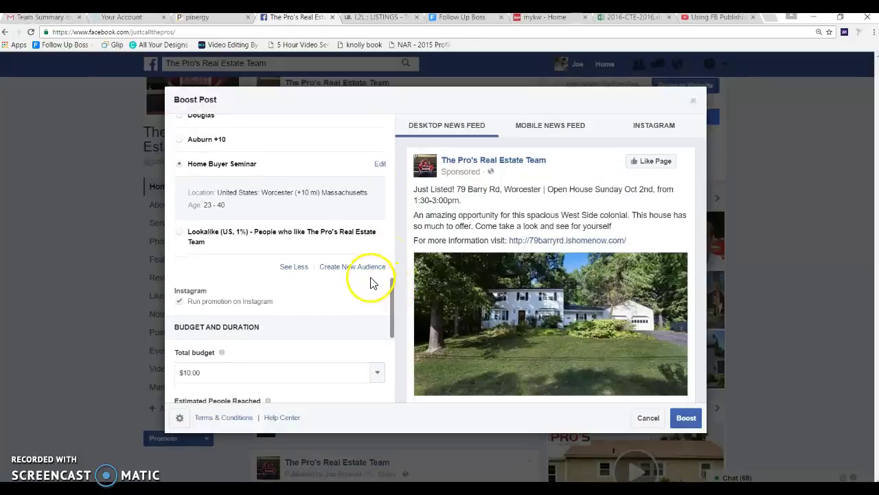
click(343, 269)
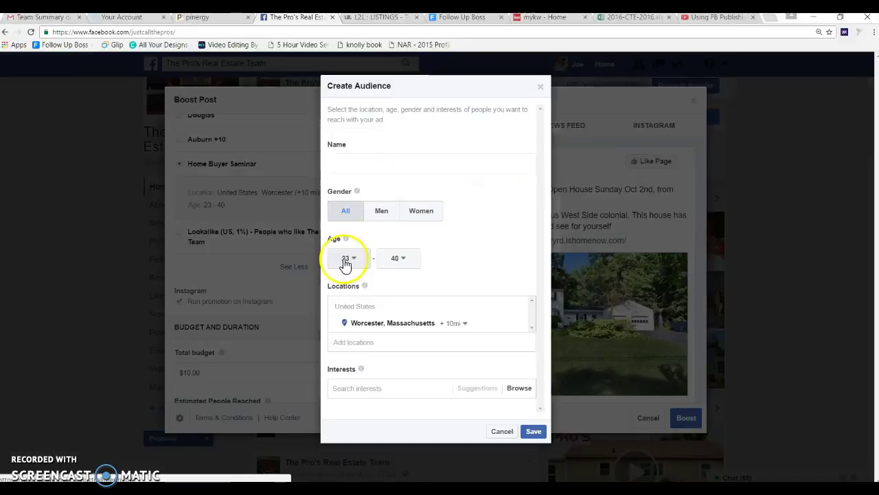
Name the new audience 'Barry Road Open House', keeping all genders.
click(398, 163)
text(Barry Road O)
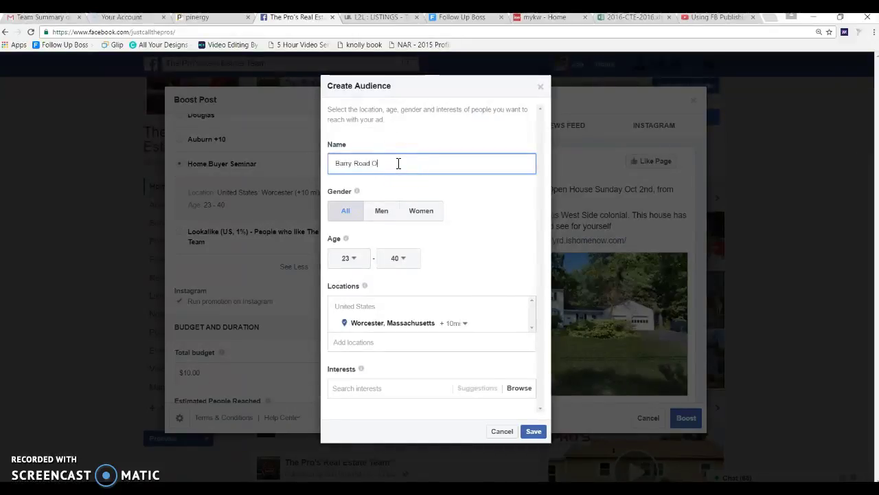
text(pne)
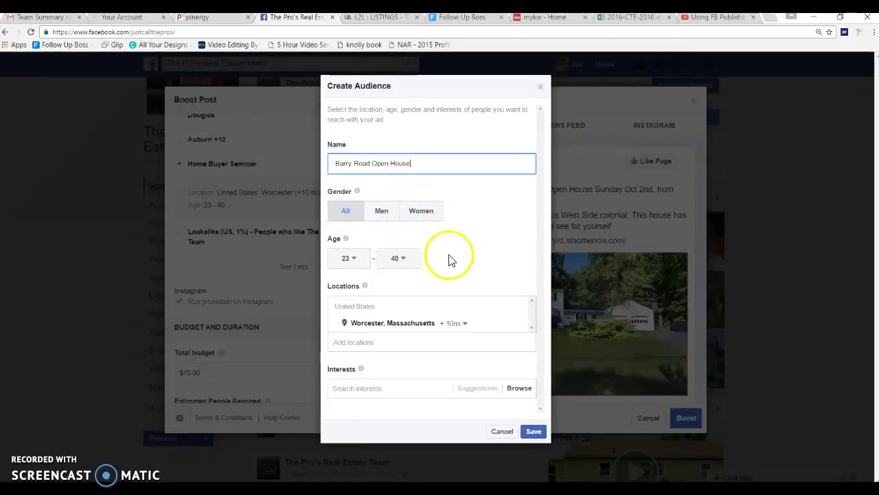
click(334, 213)
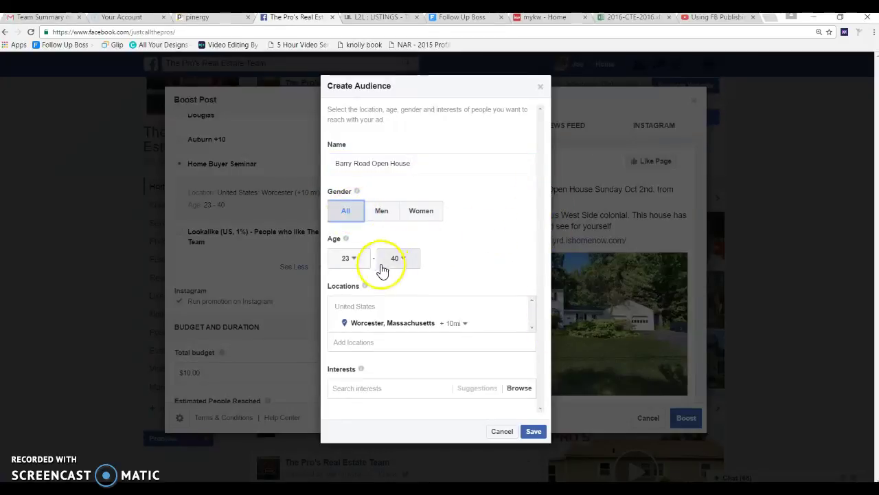
Set the audience age range to 26 through 45.
click(352, 261)
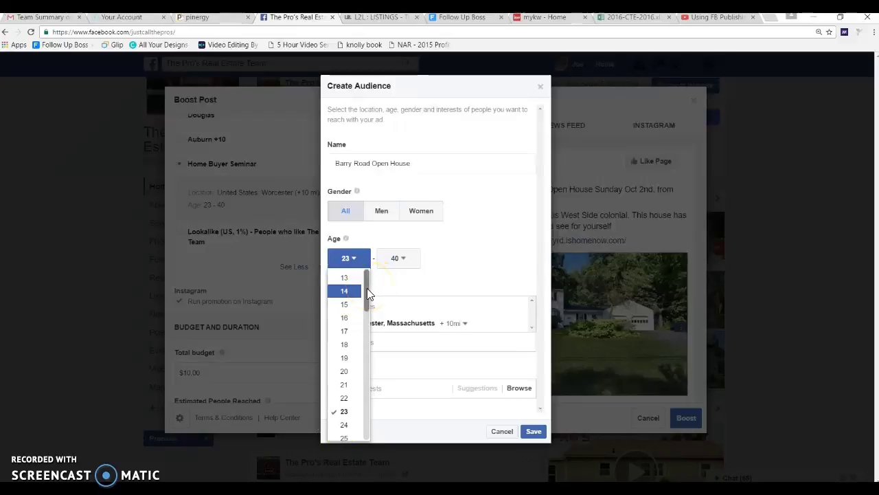
drag(368, 290, 345, 328)
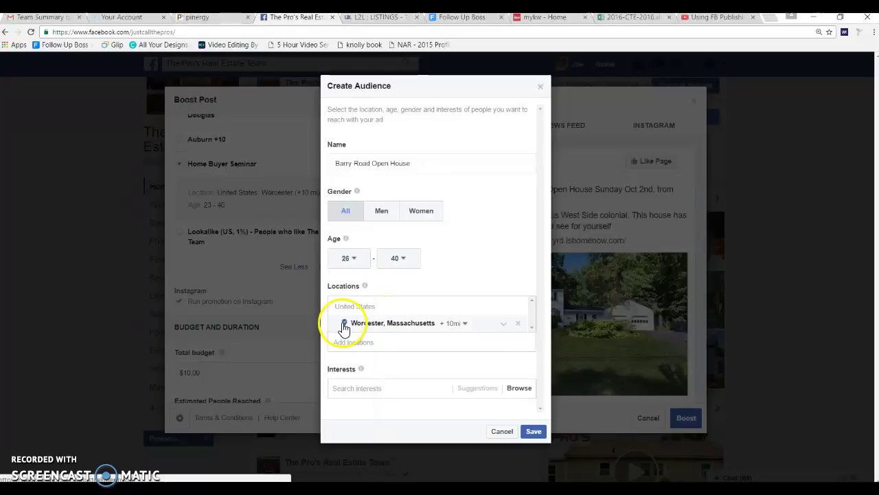
click(405, 259)
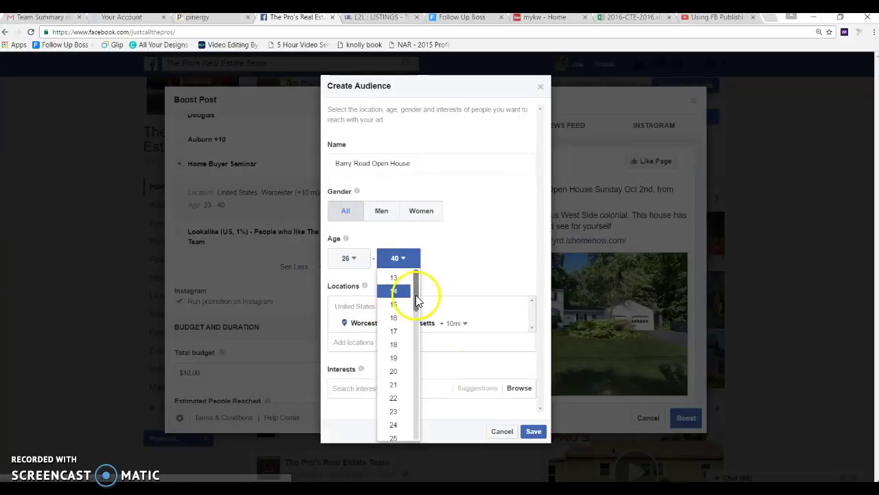
scroll(398, 314, down, 3)
scroll(398, 357, down, 5)
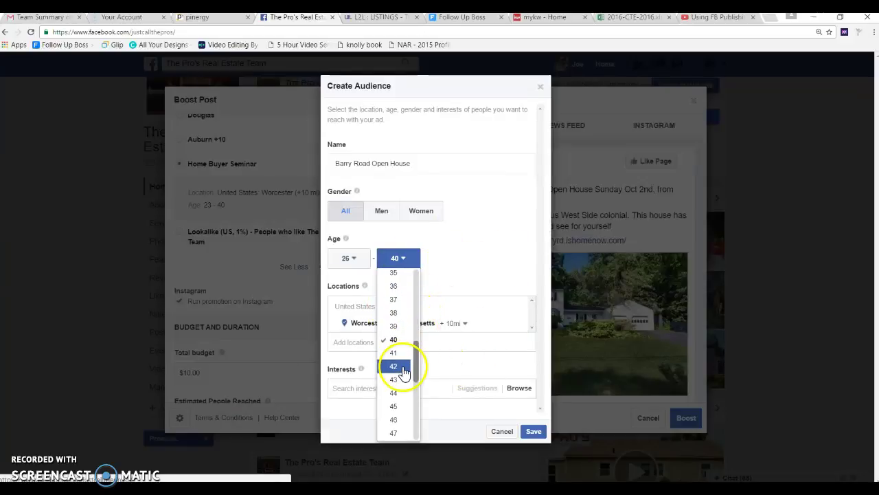
scroll(404, 380, down, 1)
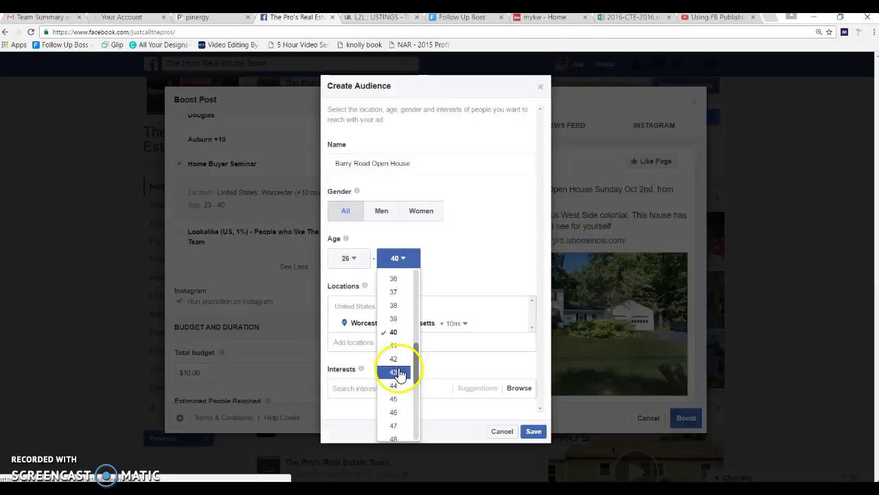
scroll(396, 378, up, 1)
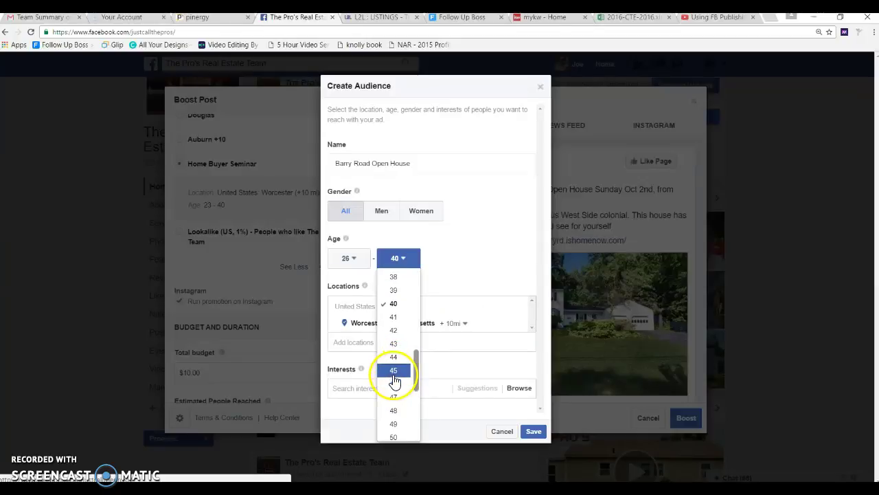
click(393, 372)
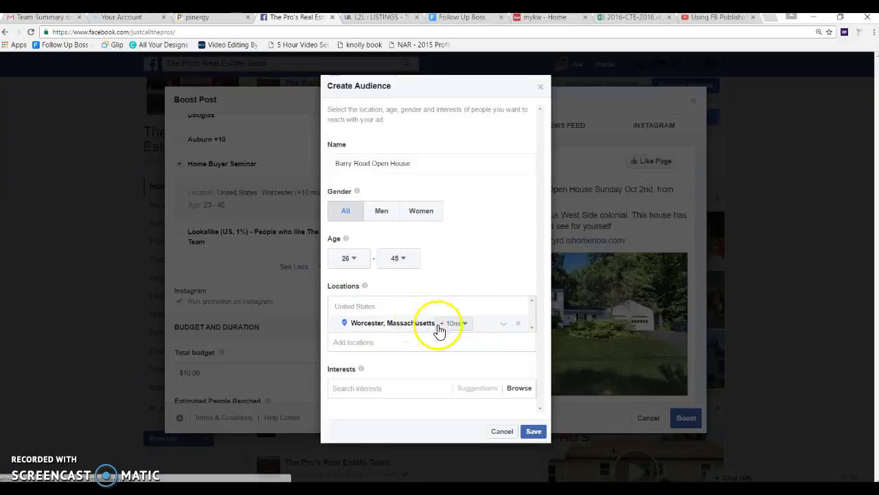
Check the Worcester +10 mi target map and save the Barry Road Open House audience.
click(411, 329)
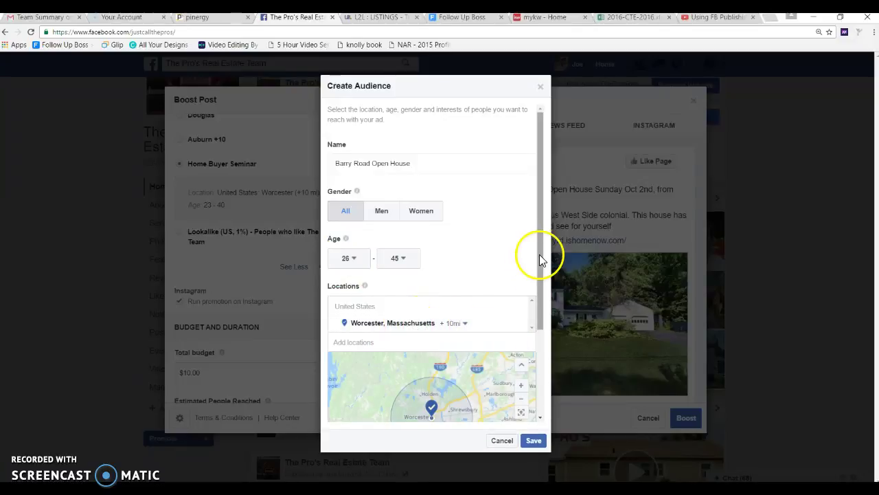
drag(539, 262, 540, 319)
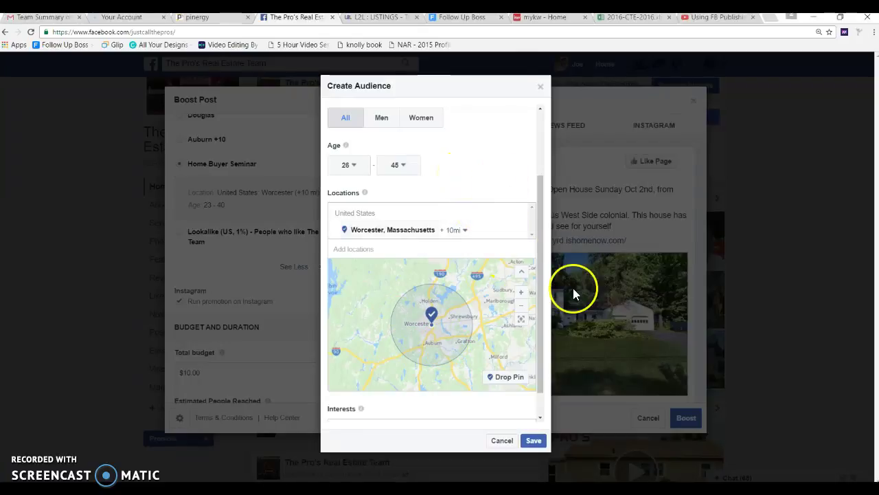
click(533, 440)
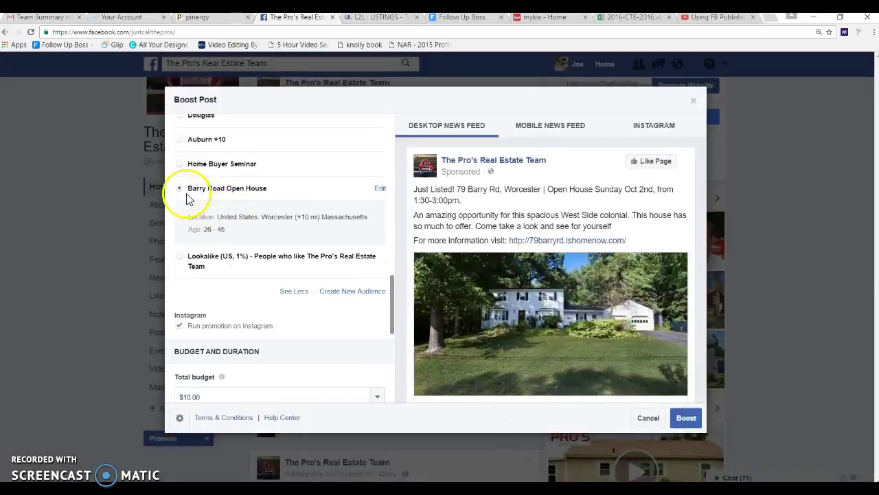
Open the Barry Road Open House audience for editing and browse its interest categories.
click(382, 189)
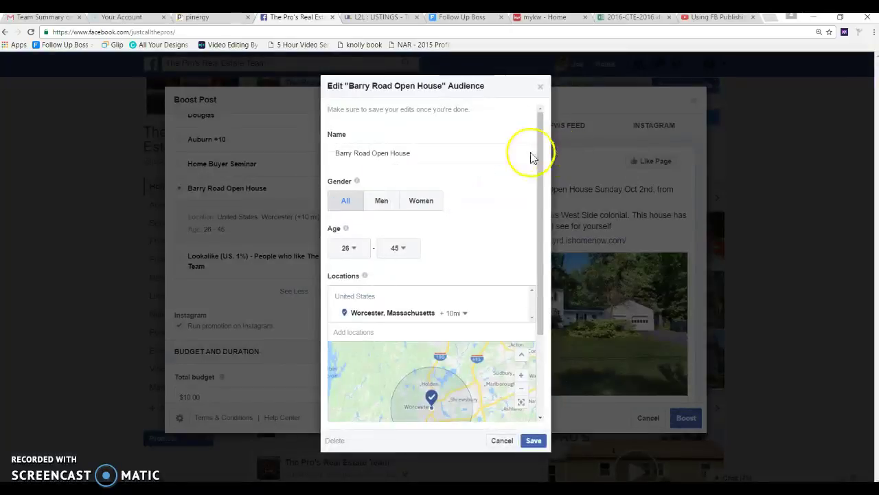
drag(543, 154, 547, 263)
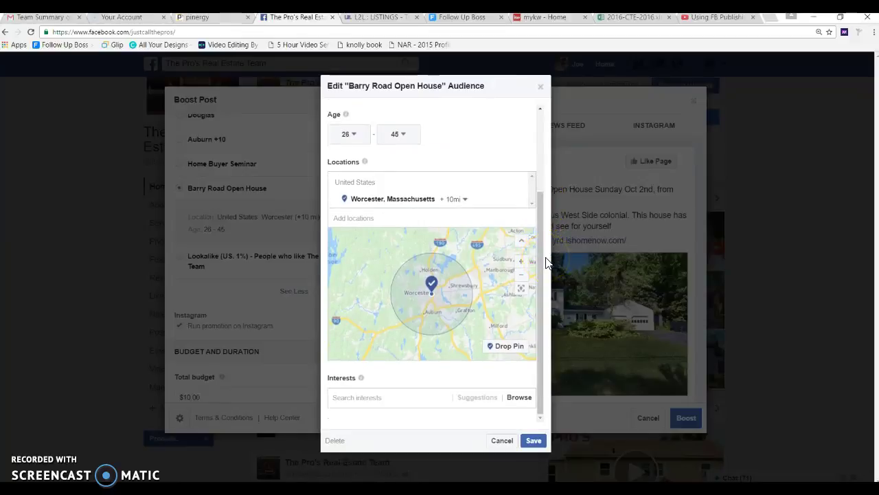
mouse_move(359, 387)
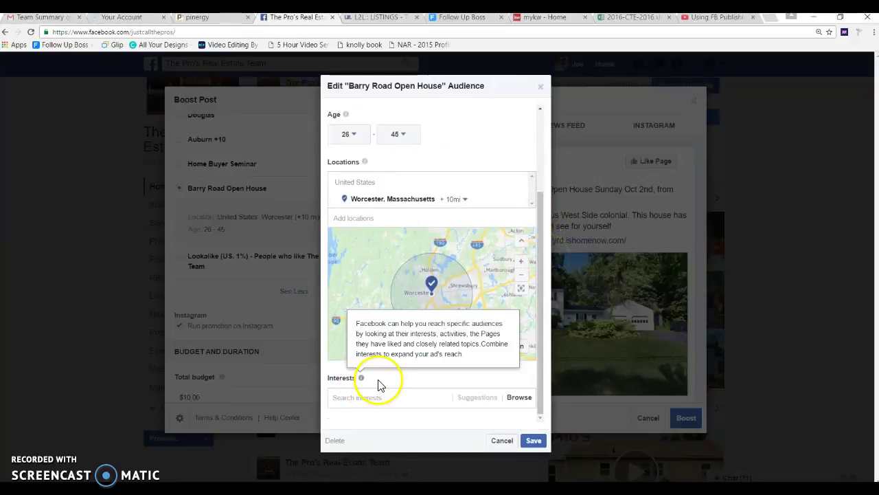
click(518, 398)
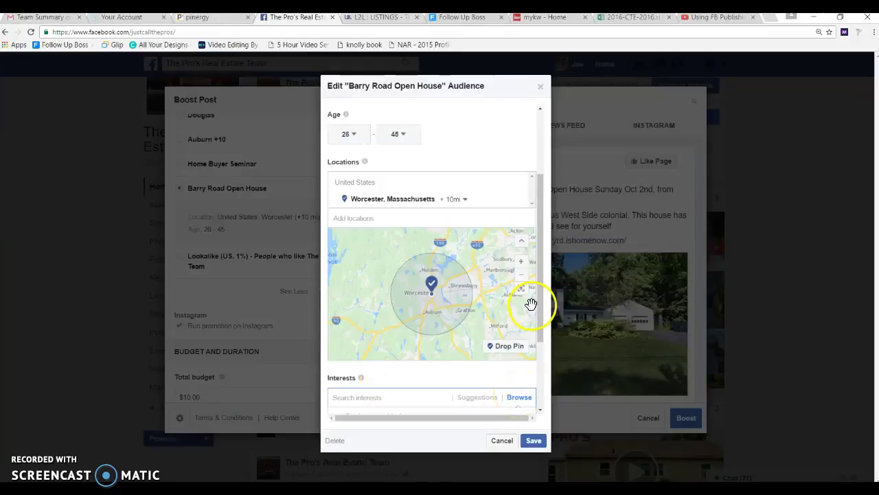
Scroll through the interest categories list repeatedly, then close it and dismiss interest suggestions.
drag(541, 295, 550, 403)
click(550, 401)
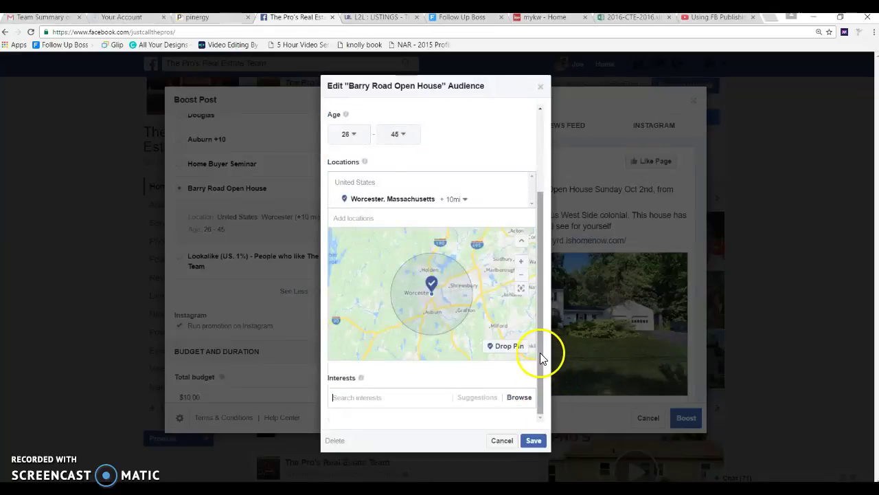
click(518, 399)
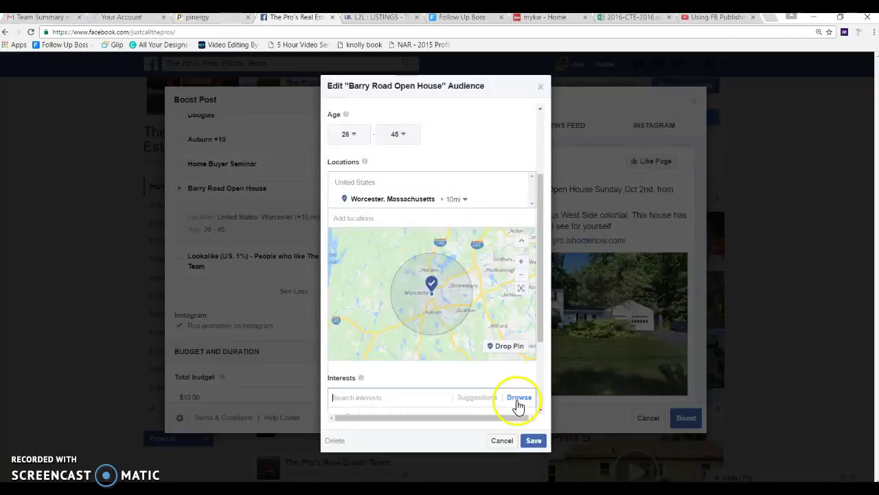
drag(540, 319, 542, 399)
click(543, 398)
click(524, 397)
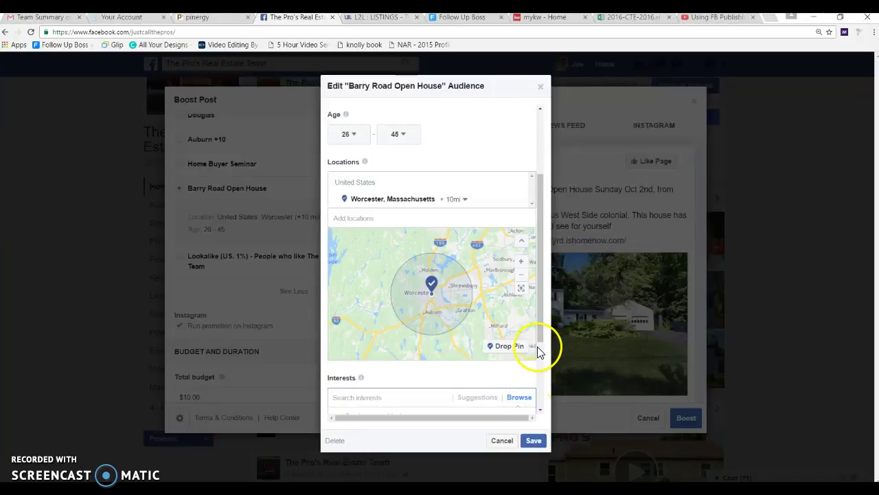
drag(540, 333, 537, 398)
click(536, 398)
click(522, 397)
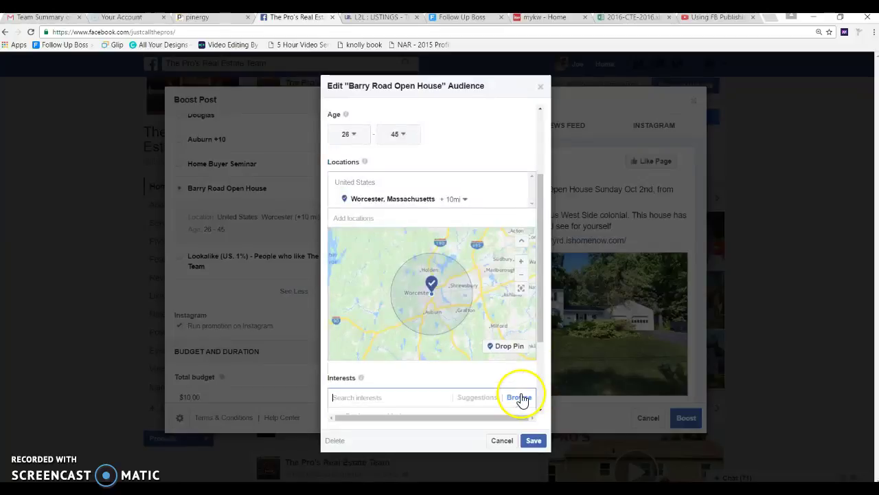
drag(538, 301, 542, 391)
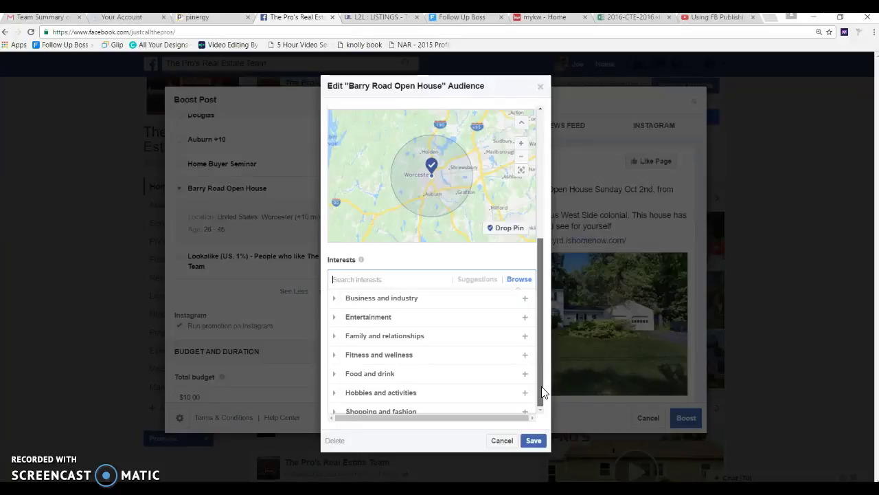
click(502, 386)
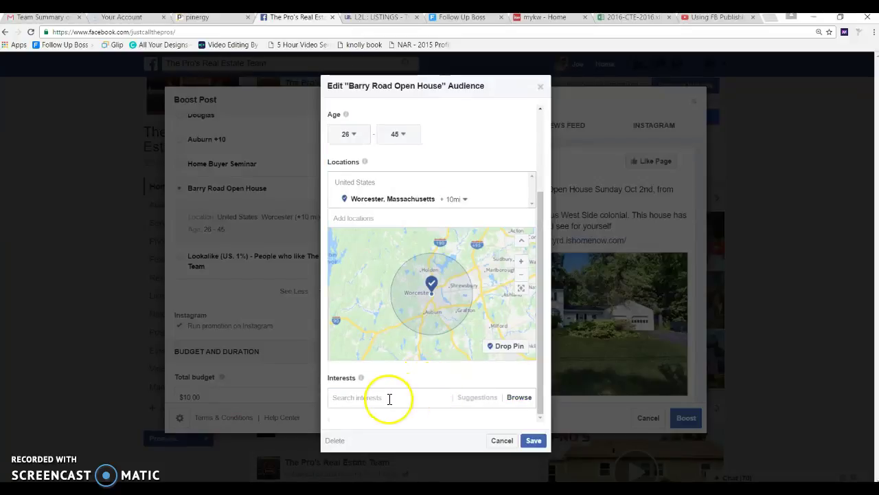
click(388, 398)
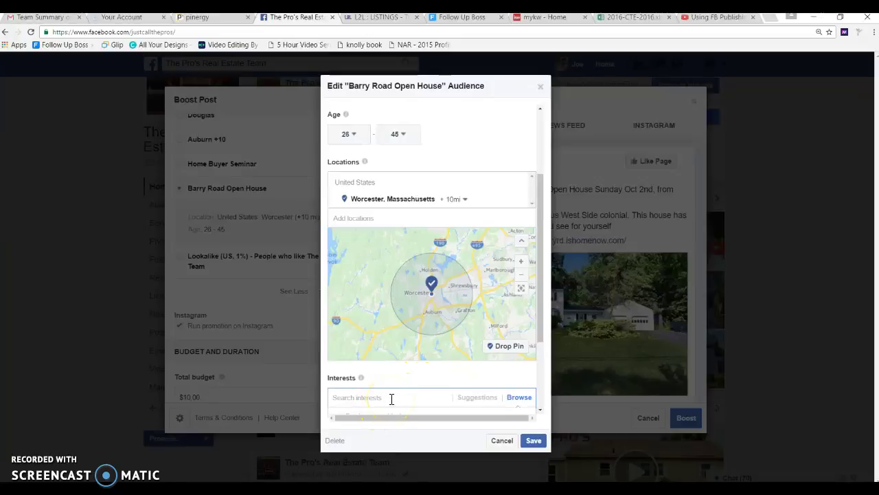
click(542, 410)
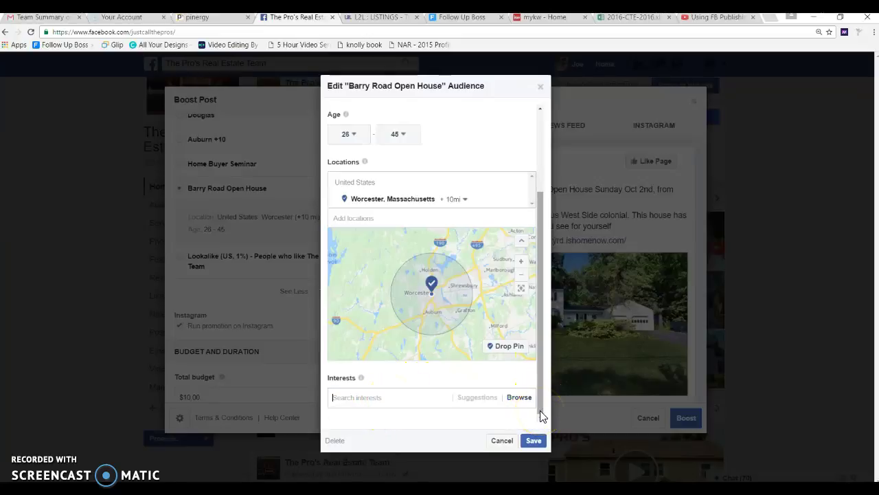
click(377, 397)
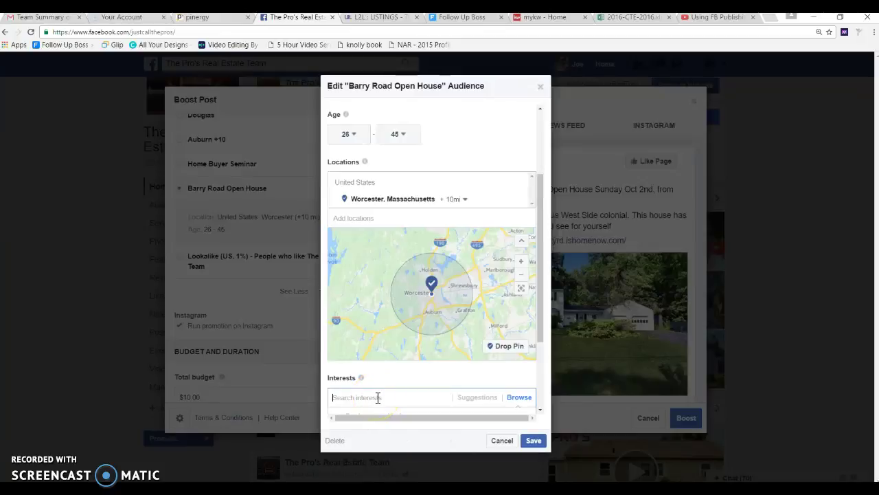
text(homeo)
key(BackSpace)
key(BackSpace)
key(BackSpace)
key(BackSpace)
text(real)
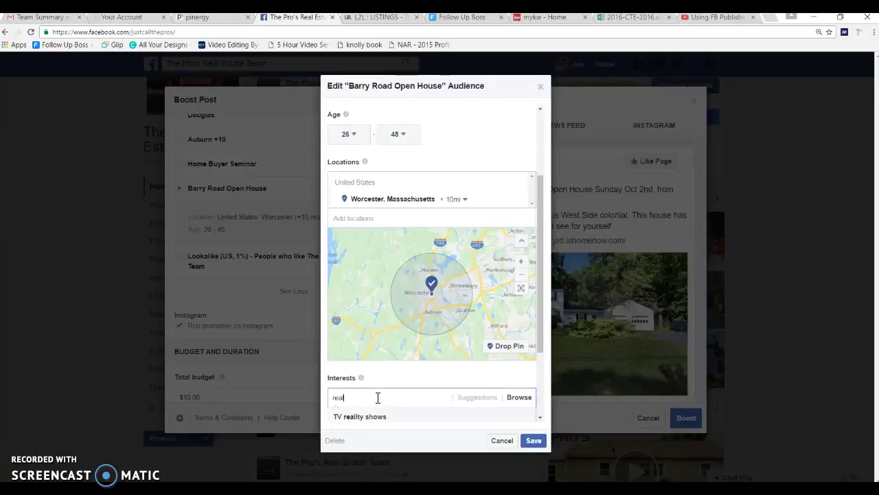
text( est)
click(352, 415)
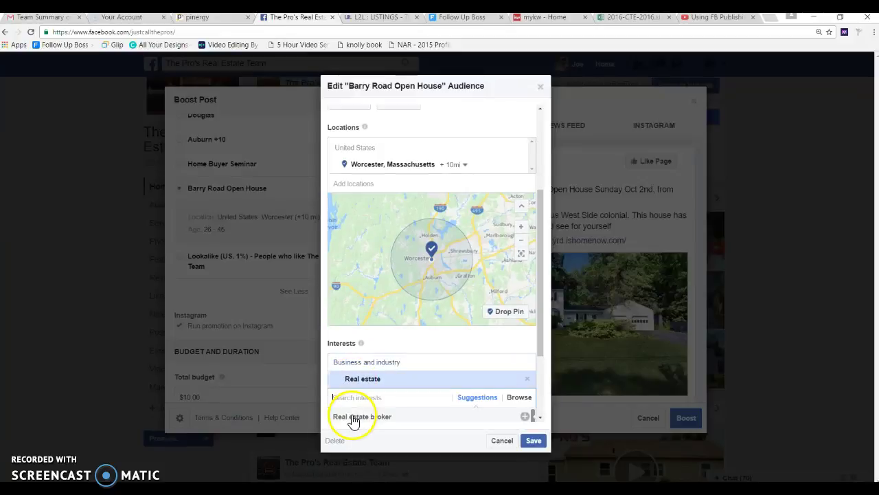
click(540, 421)
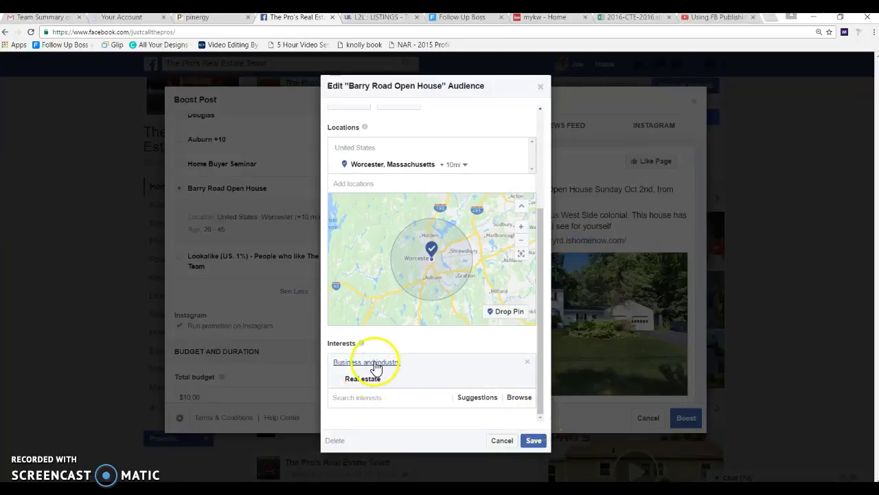
Remove the Real estate interest and repeatedly reopen and scroll the interest category list.
click(527, 379)
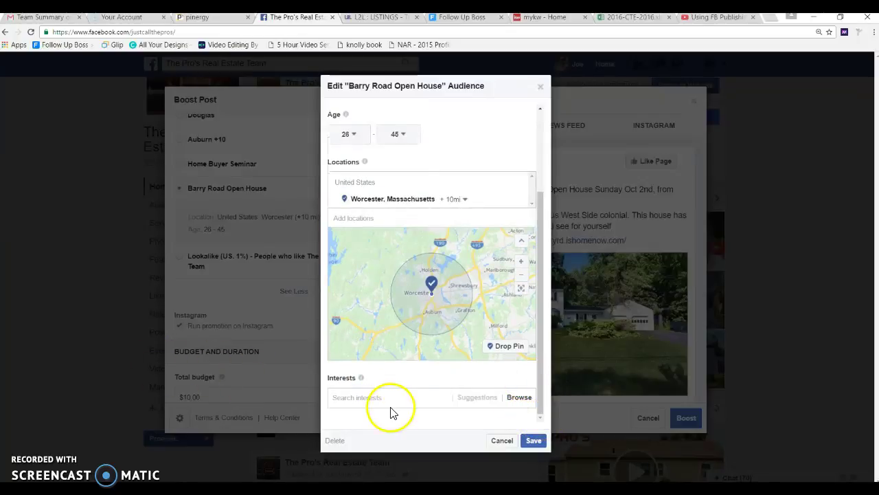
click(519, 399)
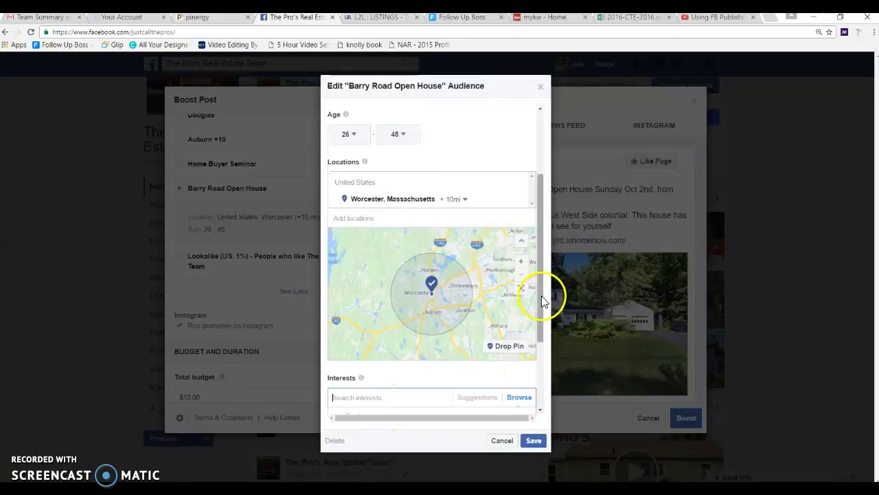
drag(539, 303, 538, 348)
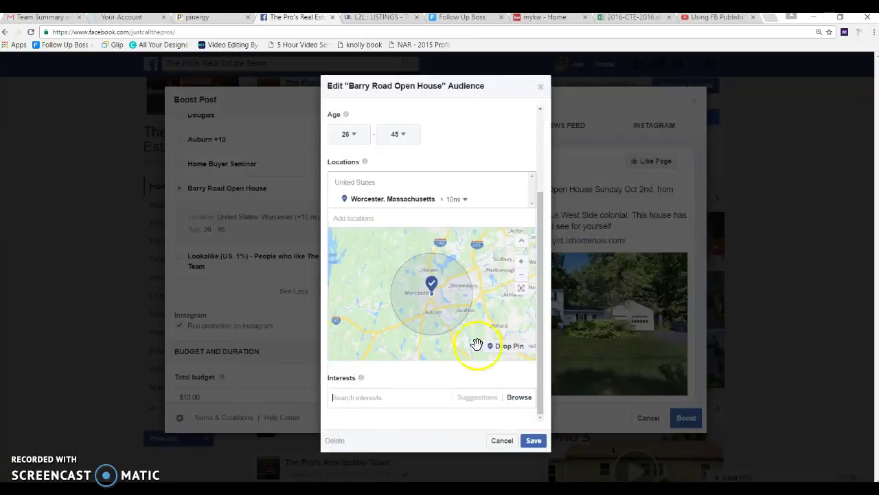
click(516, 398)
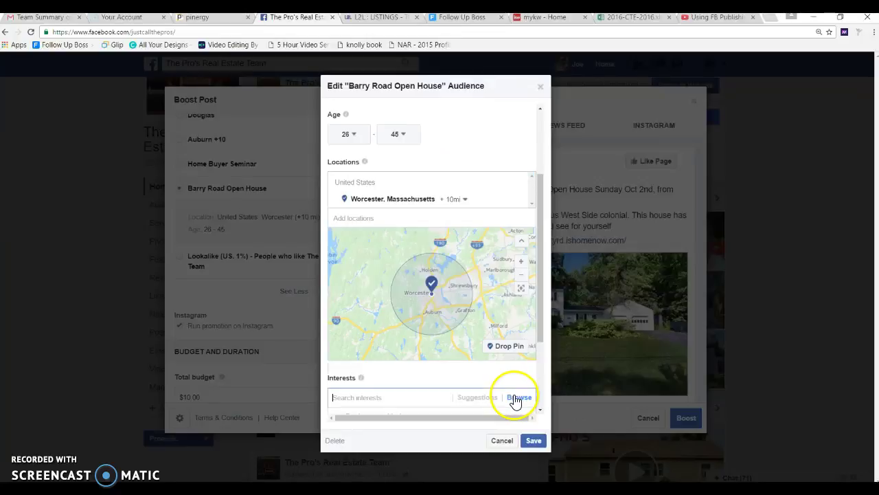
drag(542, 314, 543, 375)
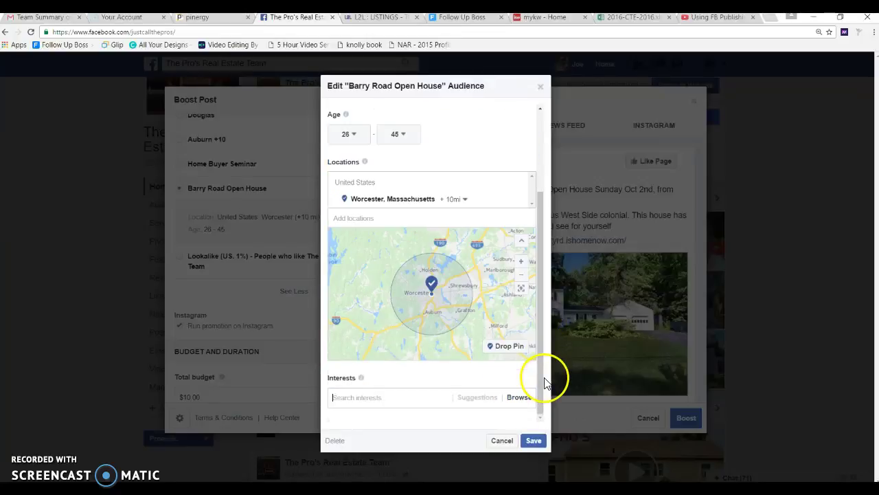
click(517, 402)
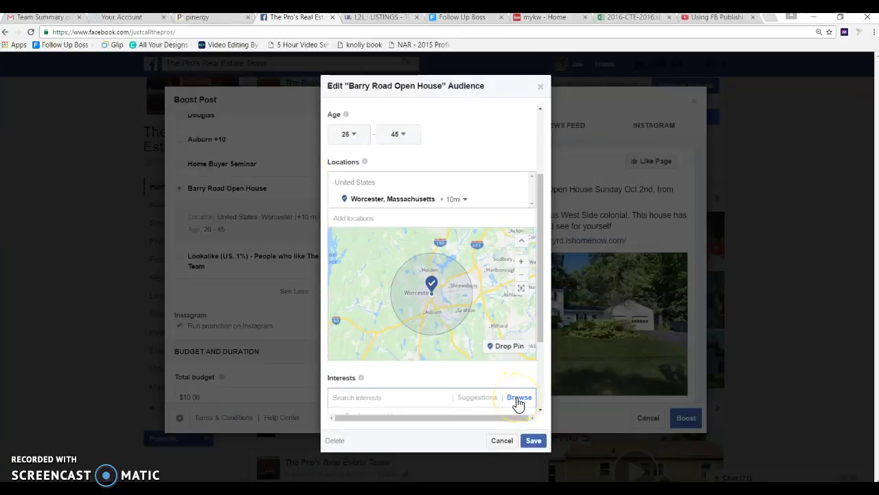
drag(539, 306, 538, 346)
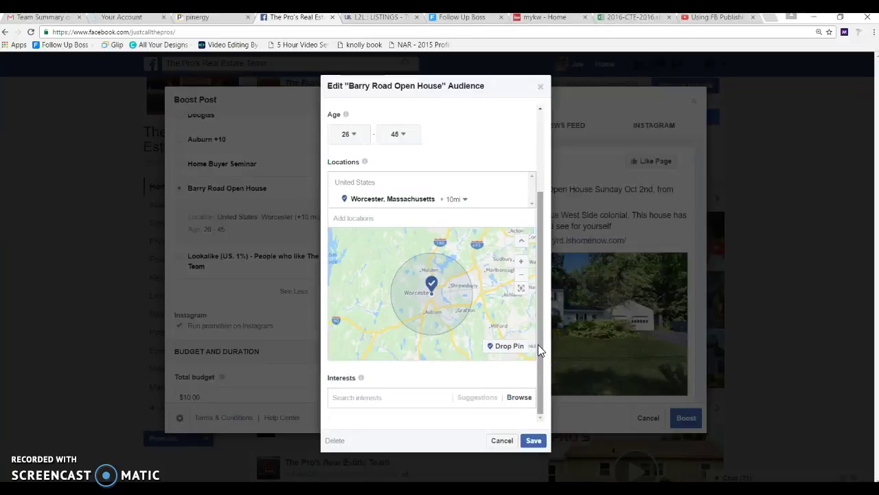
click(525, 401)
click(538, 370)
click(518, 403)
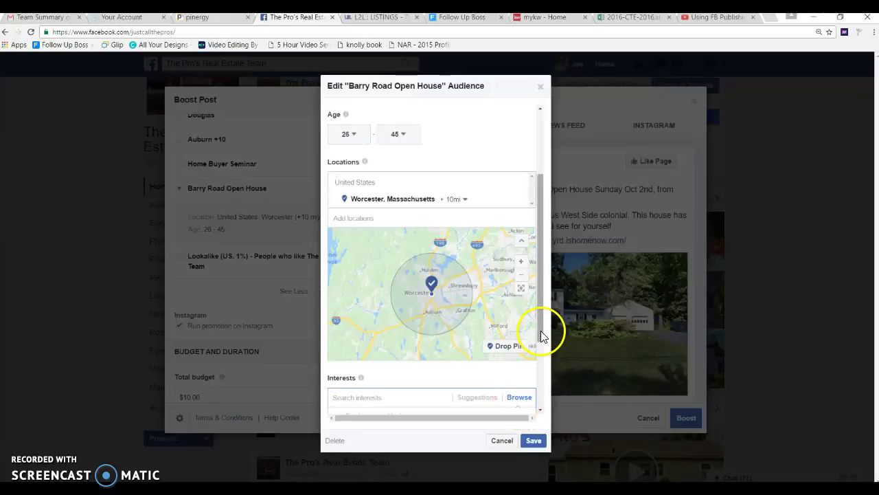
drag(544, 334, 536, 406)
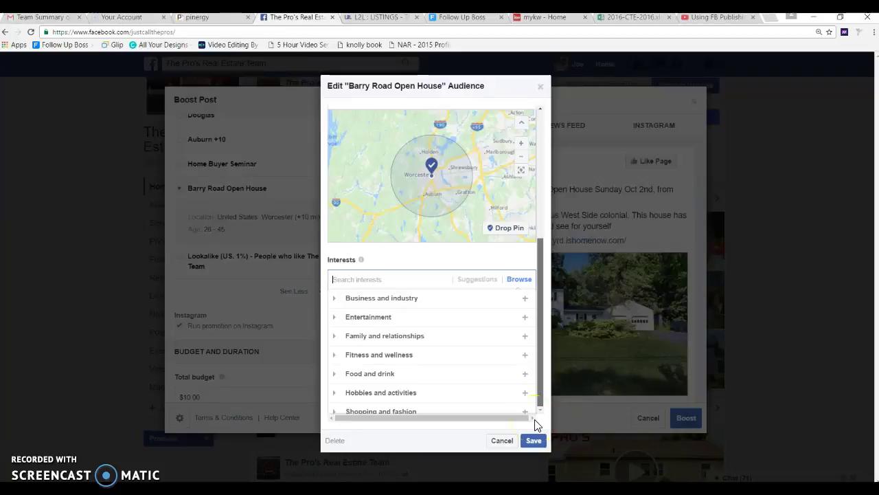
drag(540, 322, 542, 426)
Save the Barry Road Open House audience and show the preset Total budget amounts.
click(546, 420)
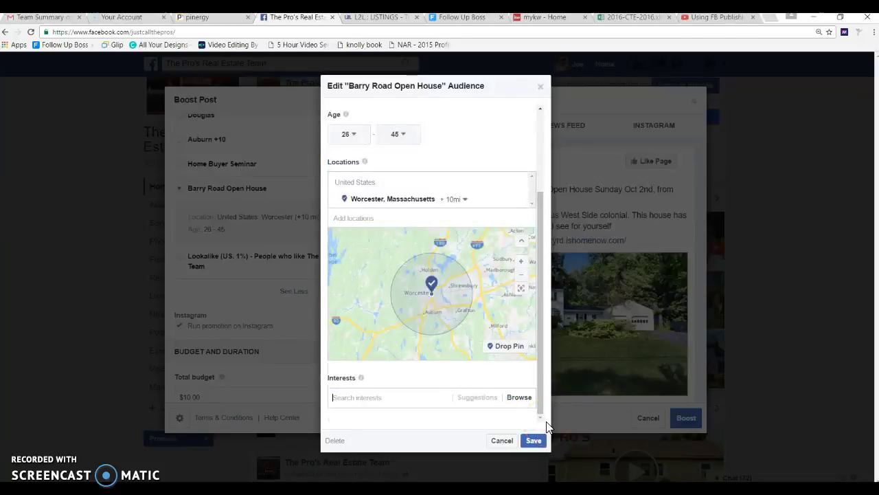
click(535, 440)
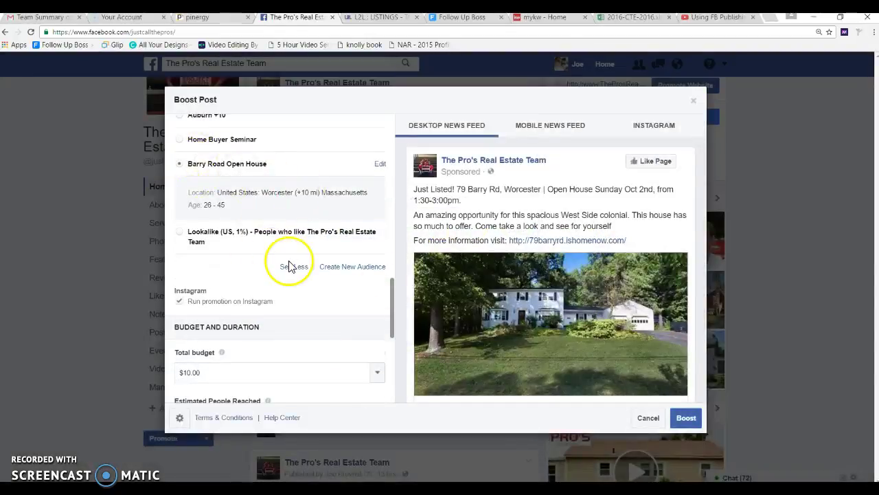
drag(704, 177, 701, 234)
drag(393, 299, 395, 349)
click(219, 161)
click(377, 164)
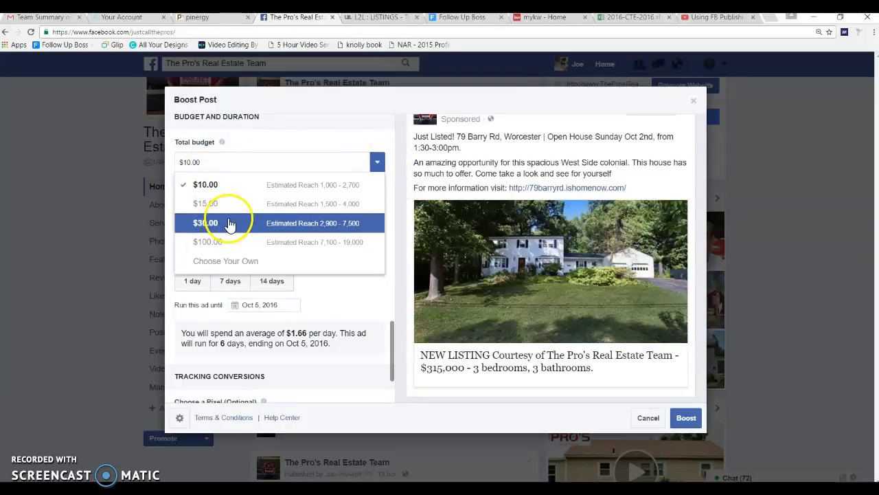
Change the boost's total budget to $15.
click(210, 163)
key(BackSpace)
key(BackSpace)
key(BackSpace)
key(BackSpace)
text(5)
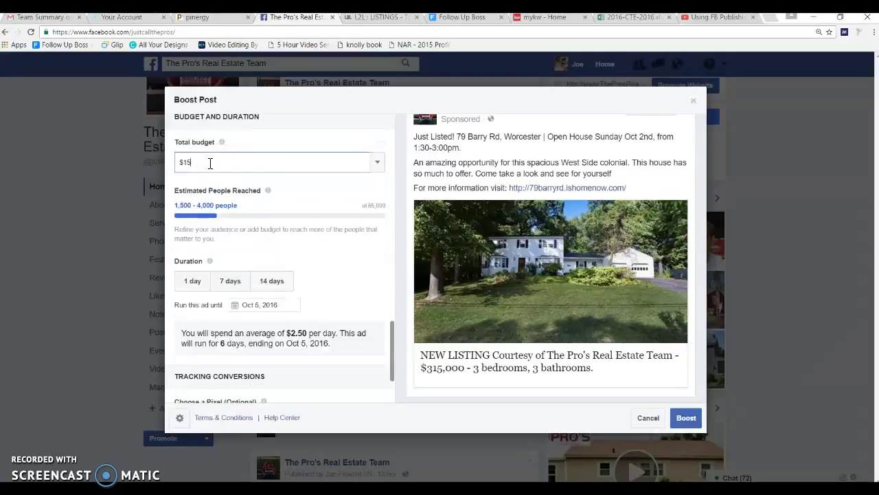
click(300, 200)
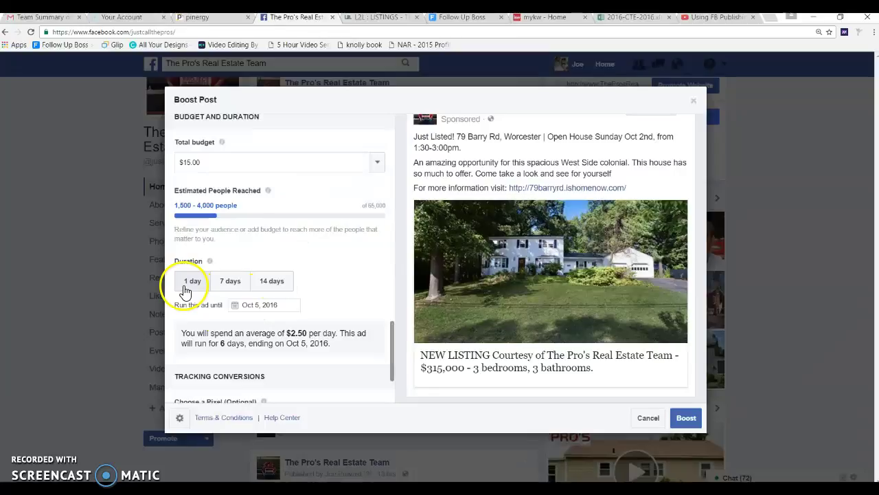
Set the ad to run until October 2, 2016.
click(268, 306)
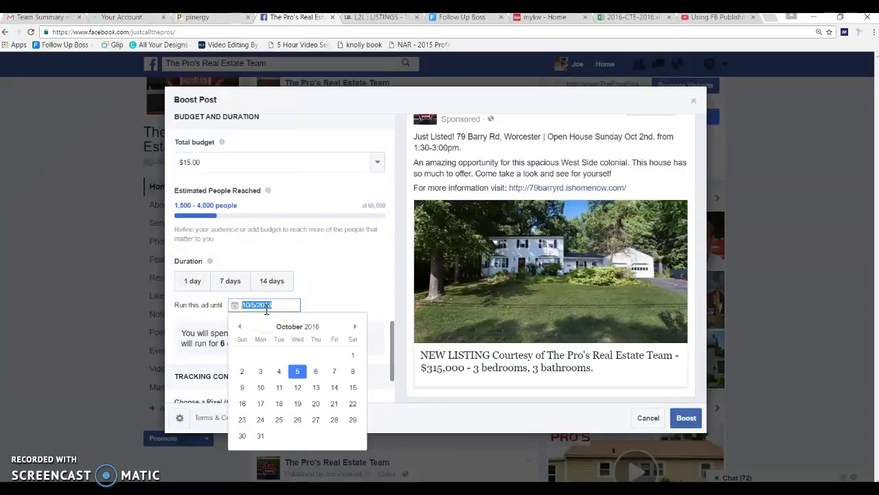
click(242, 373)
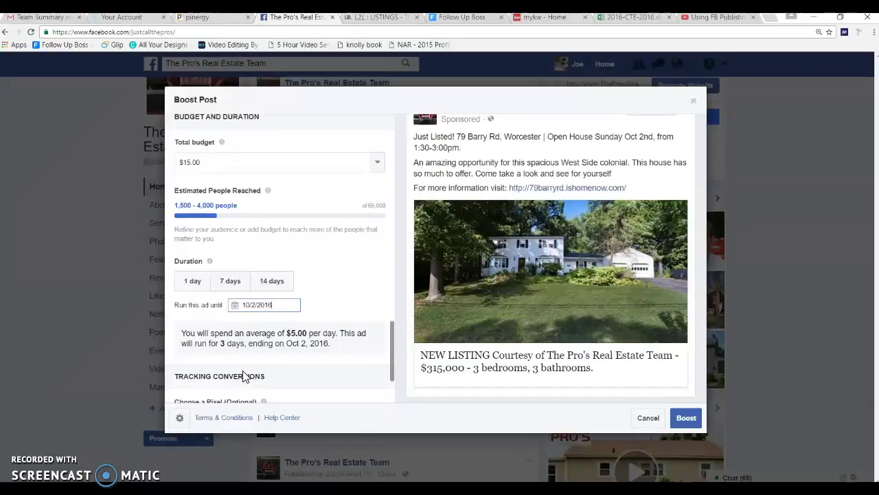
click(227, 171)
Try $1000 and $100, then settle the total budget at $10, about $3.33 per day.
key(BackSpace)
key(BackSpace)
key(BackSpace)
key(BackSpace)
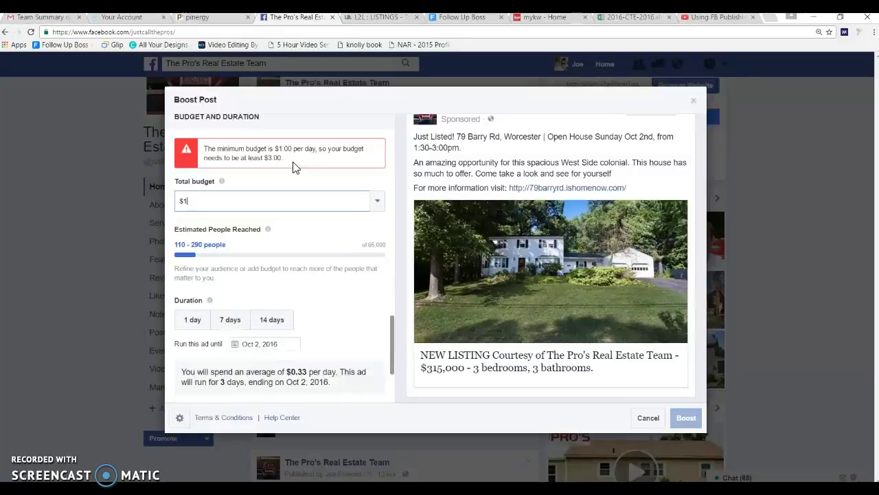
text(0)
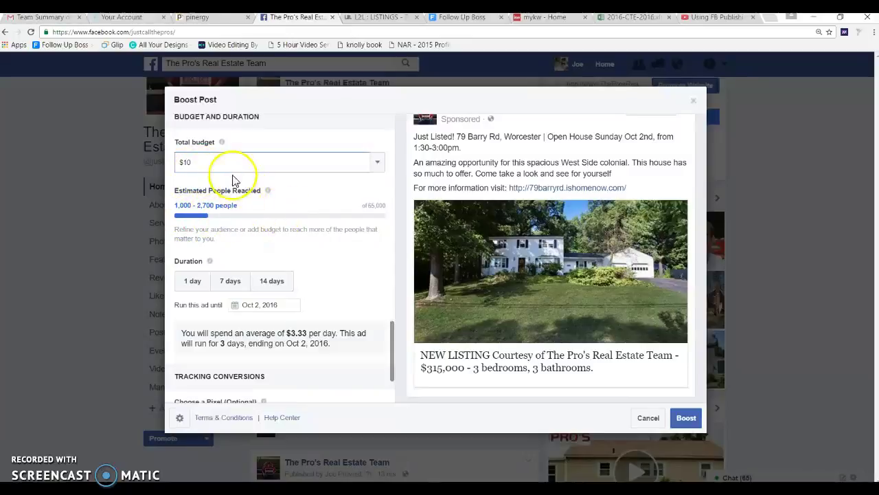
text(0)
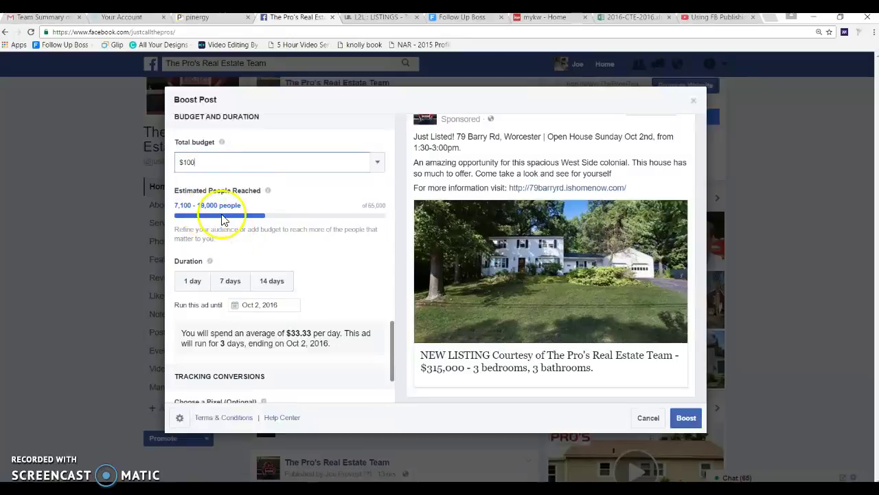
text(0)
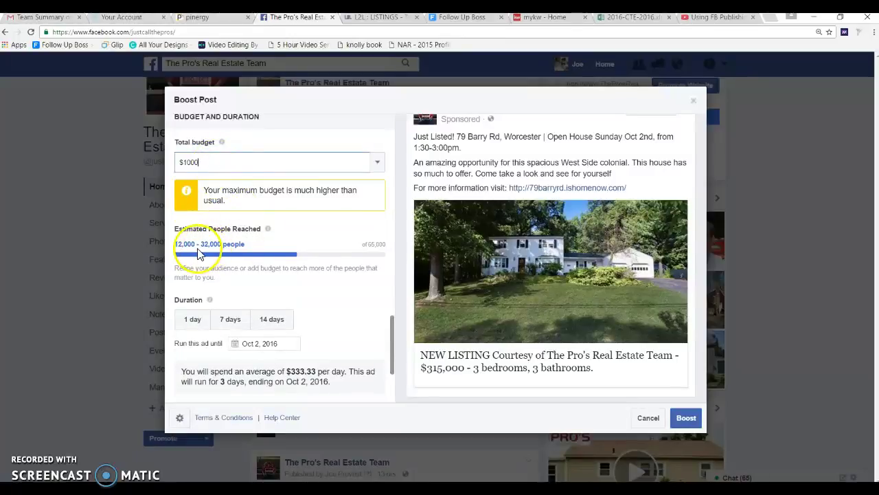
key(BackSpace)
key(BackSpace)
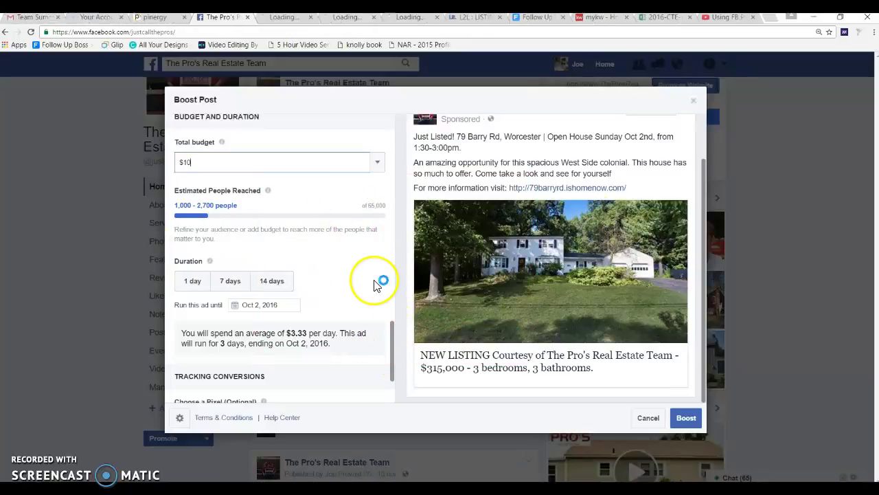
drag(395, 333, 392, 273)
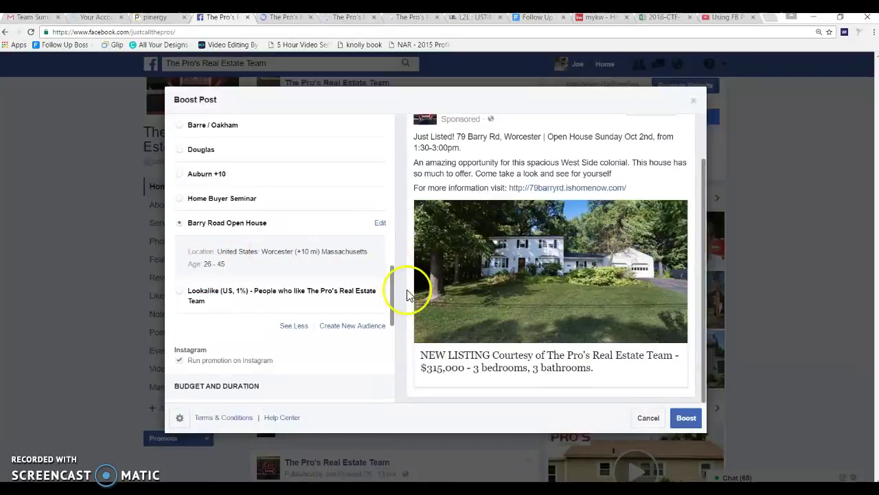
scroll(392, 303, down, 5)
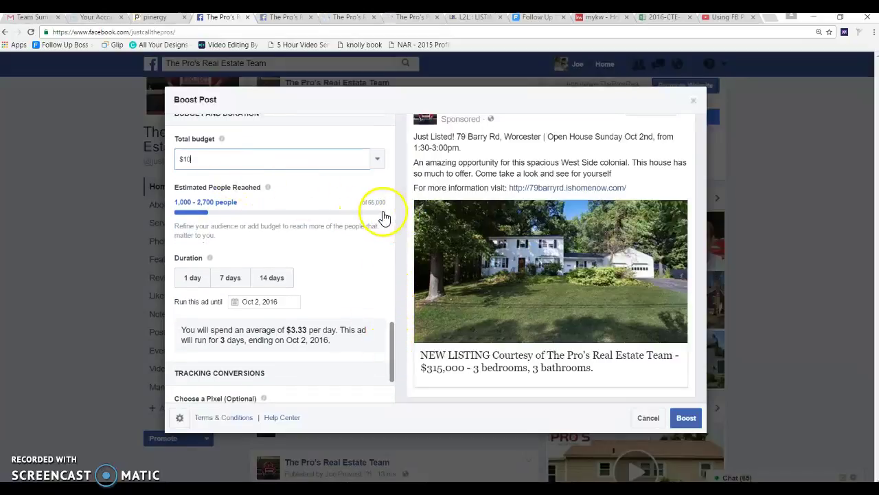
mouse_move(376, 206)
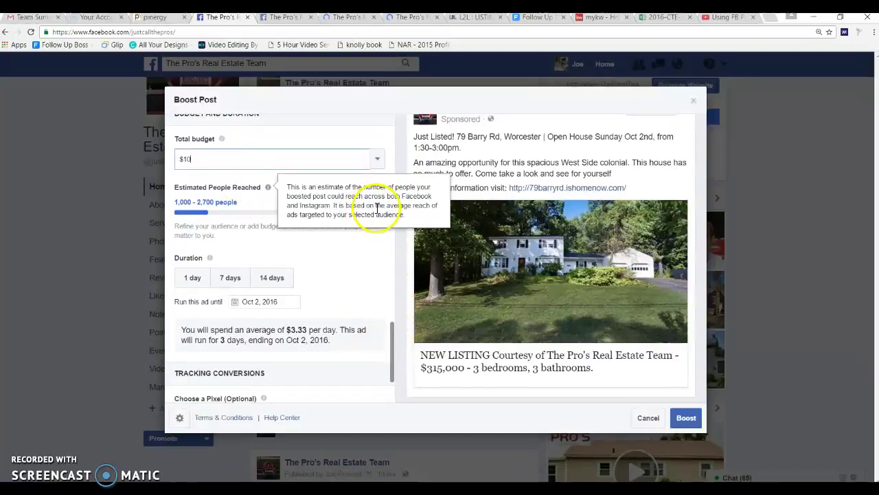
click(358, 270)
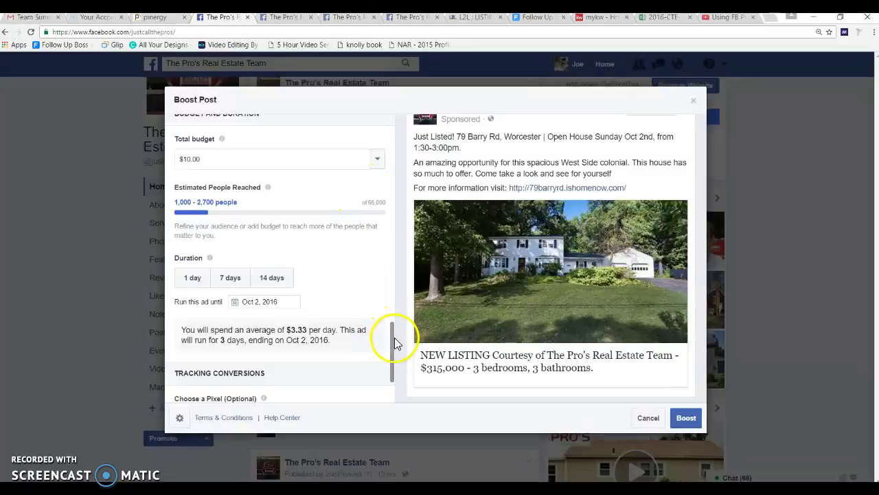
drag(393, 337, 395, 371)
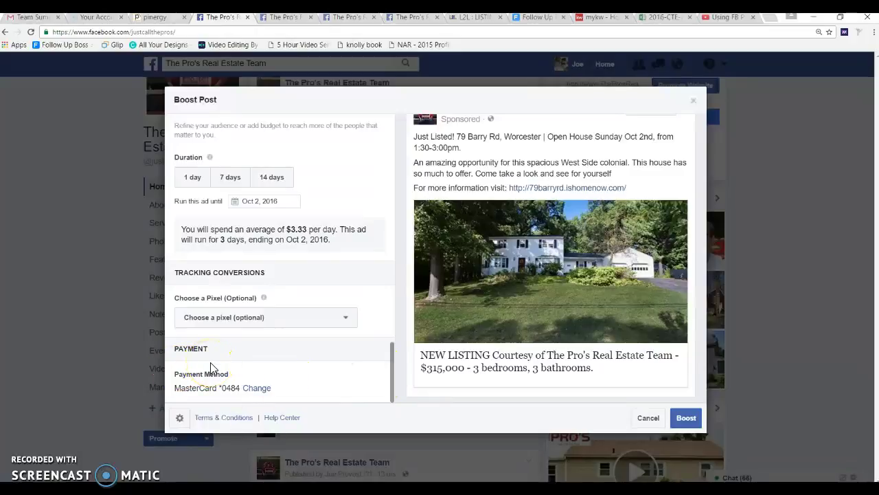
Set the boost to track conversions with The Pro's Leads pixel.
click(308, 324)
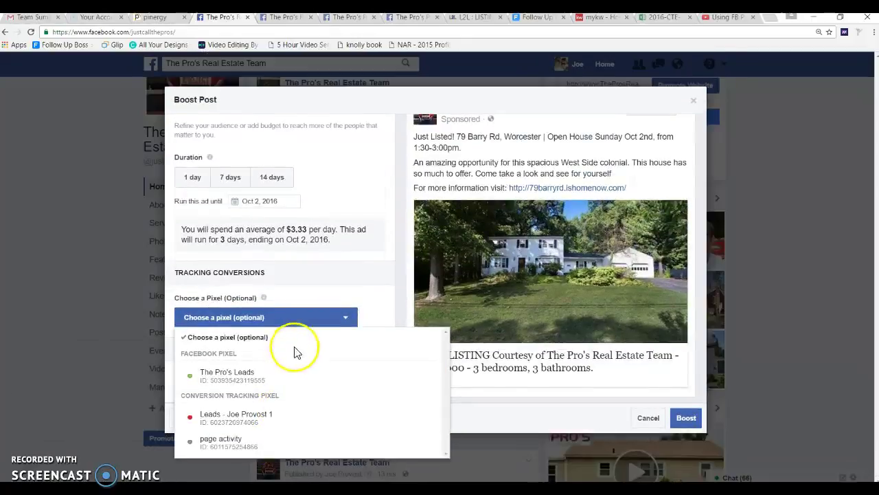
mouse_move(274, 379)
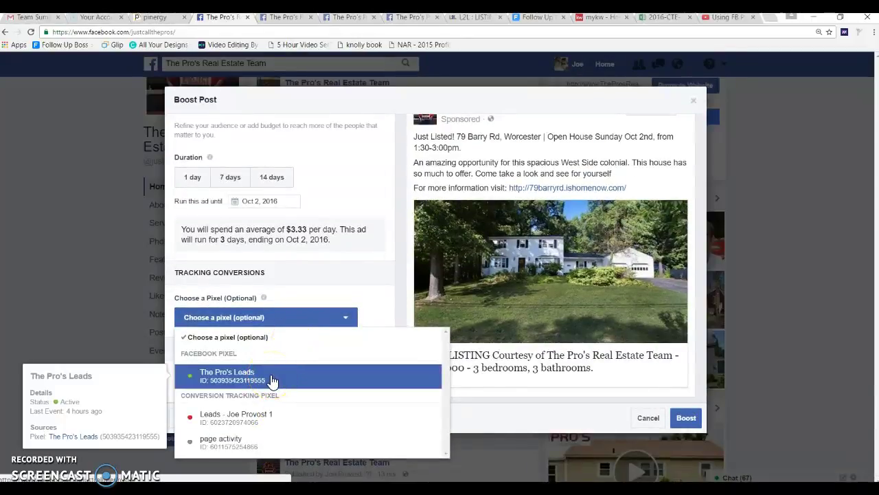
click(368, 301)
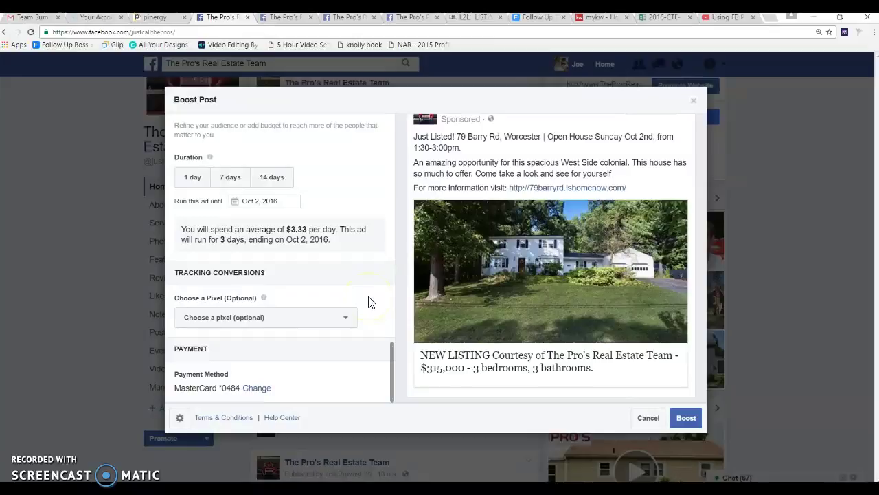
click(335, 318)
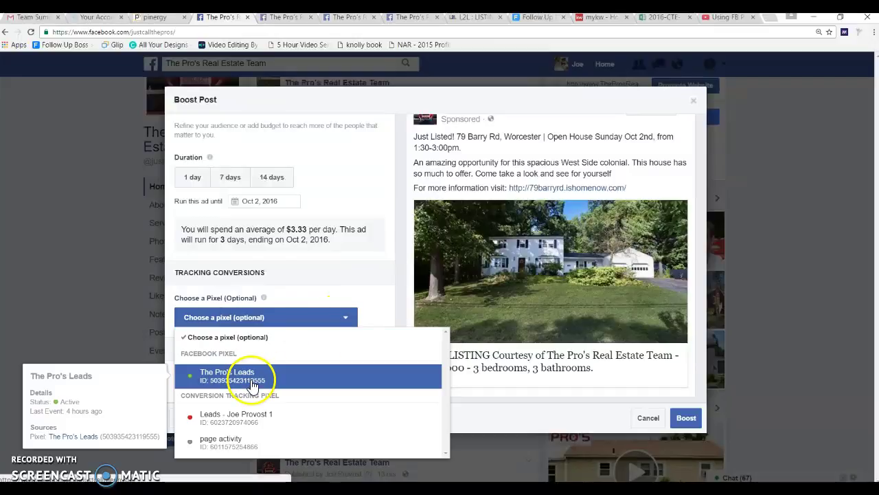
click(253, 383)
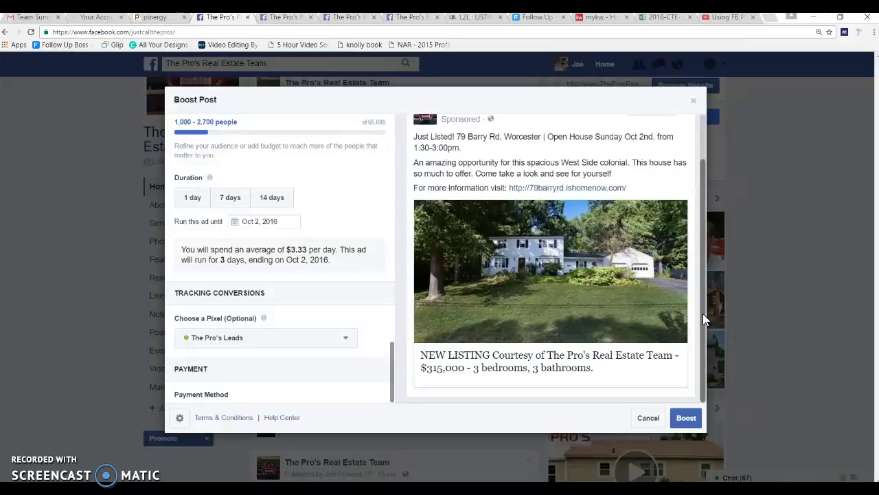
click(684, 420)
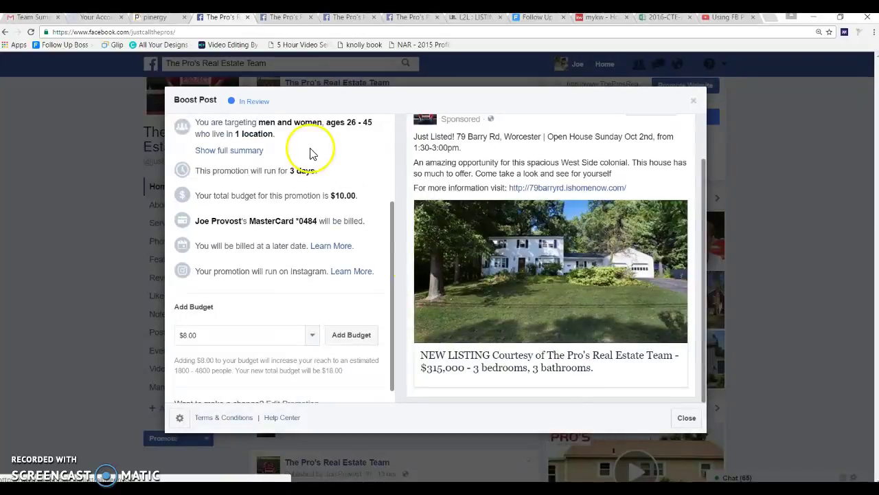
click(285, 108)
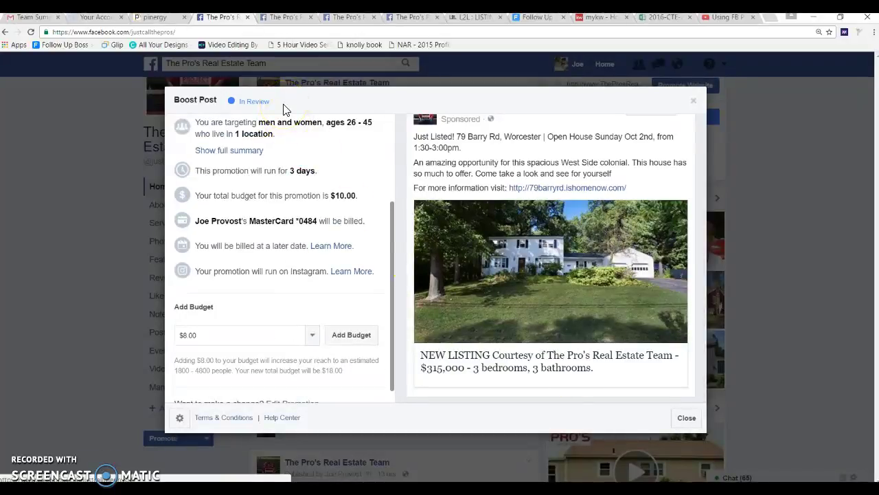
click(331, 161)
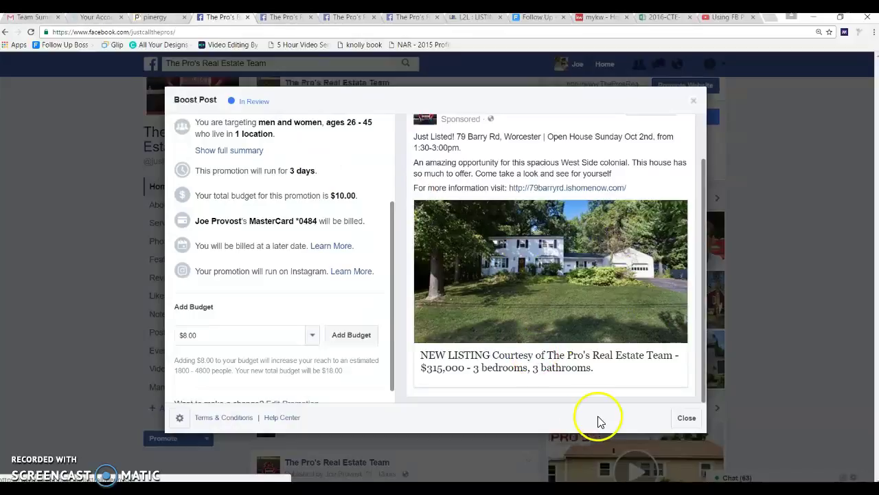
click(686, 418)
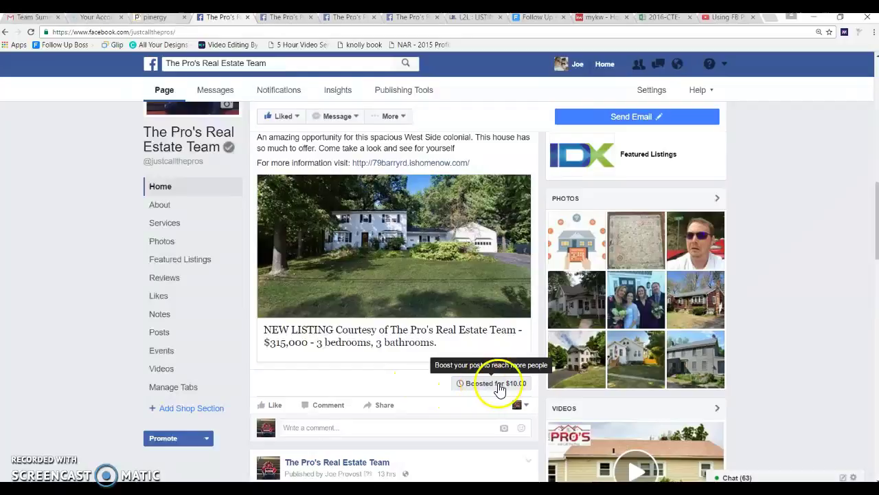
drag(876, 219, 876, 303)
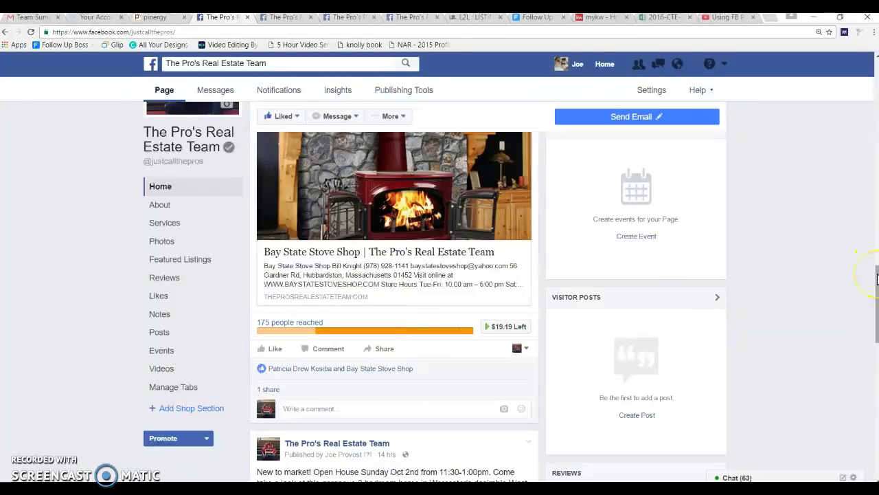
drag(877, 278, 877, 338)
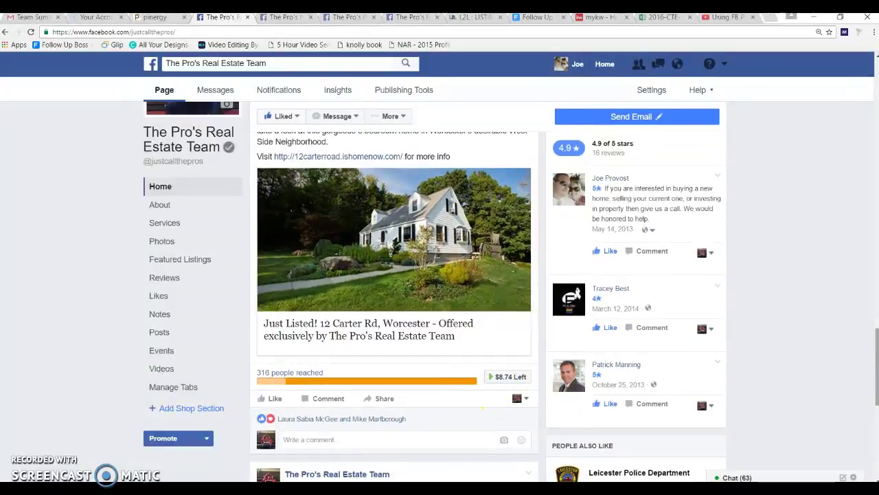
drag(878, 350, 877, 356)
click(507, 343)
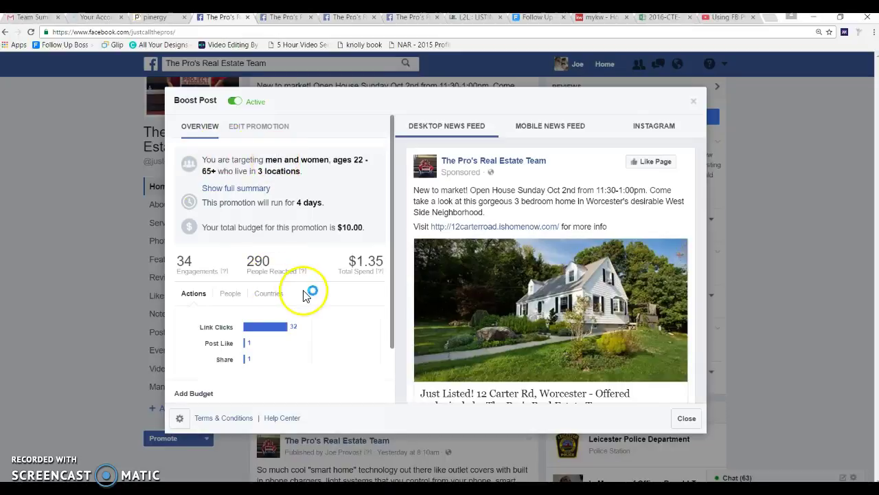
drag(391, 230, 392, 275)
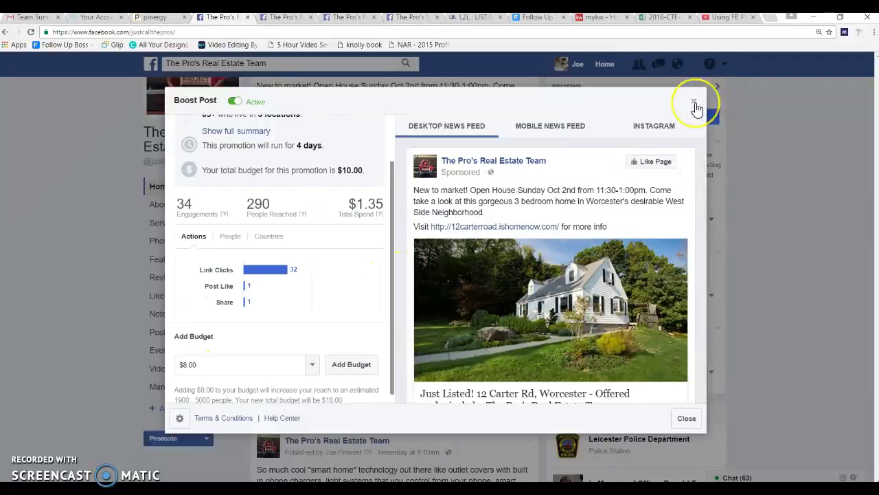
click(658, 126)
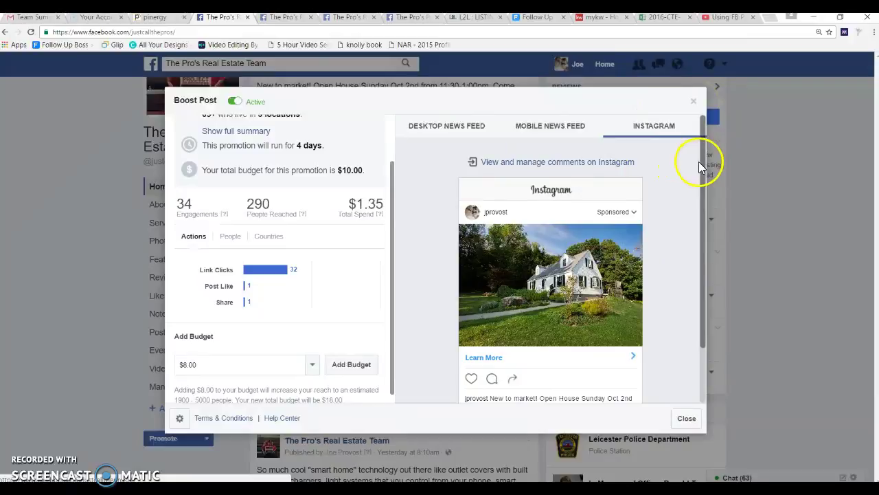
drag(700, 164, 700, 184)
click(605, 206)
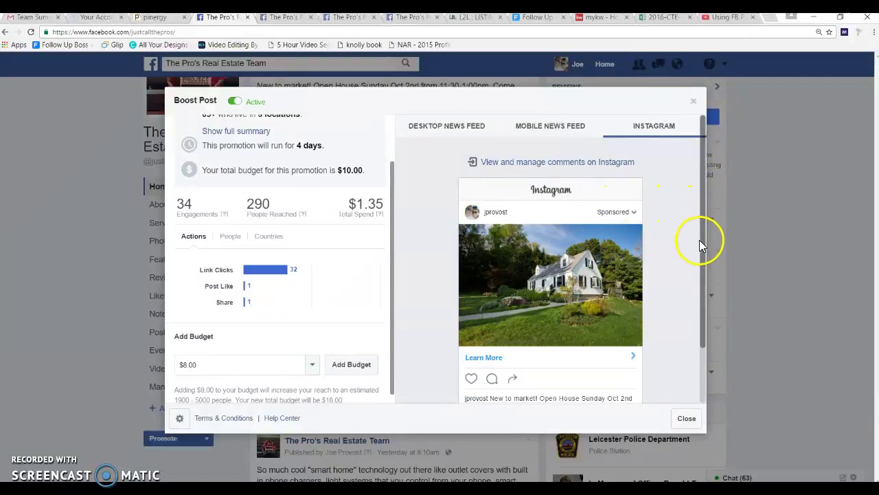
drag(704, 243, 702, 179)
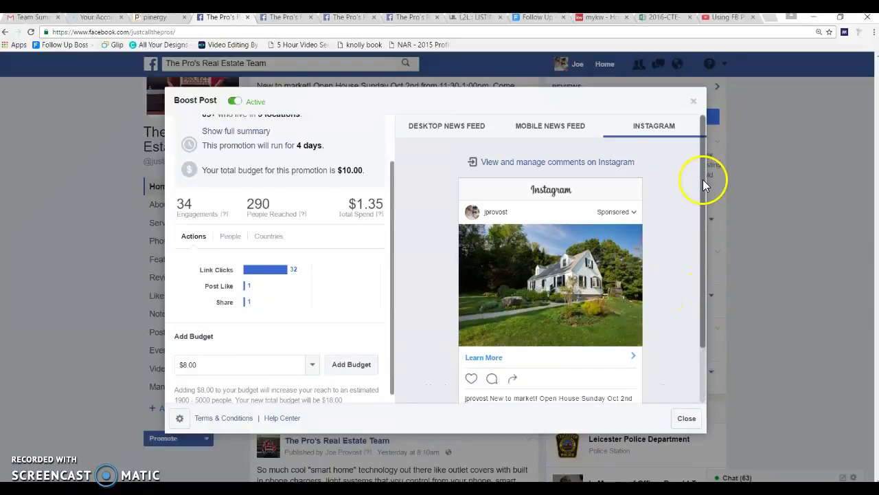
Open the page's Insights and check the Carter Rd boost under Recent Promotions.
click(694, 103)
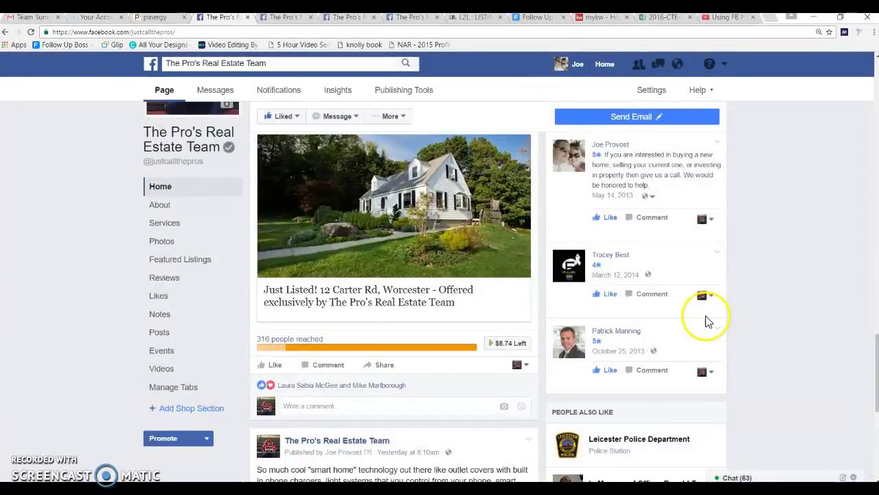
click(326, 92)
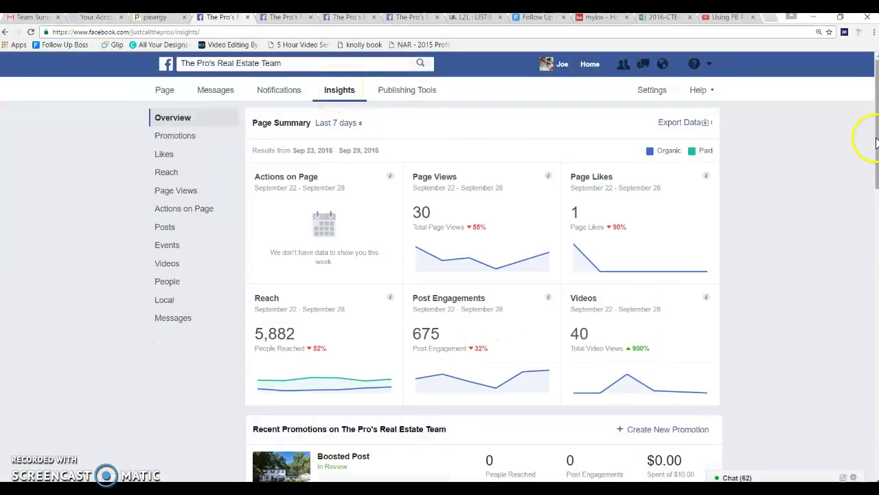
scroll(876, 142, down, 4)
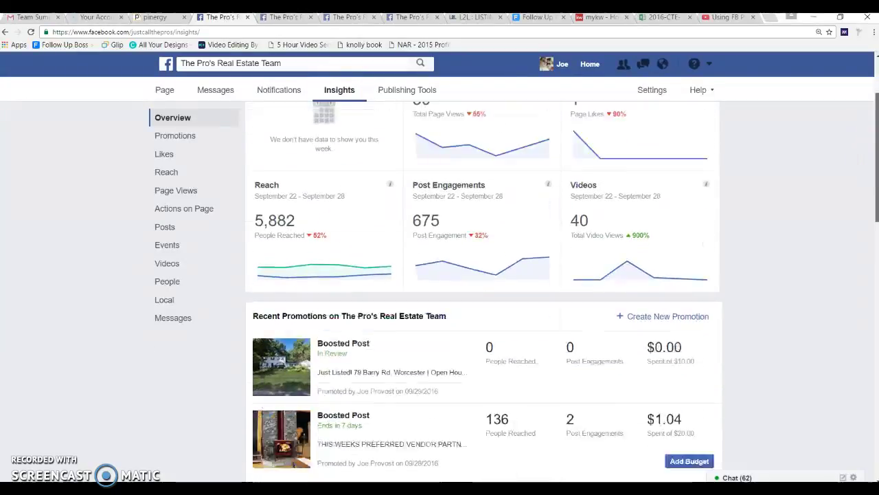
scroll(877, 142, down, 1)
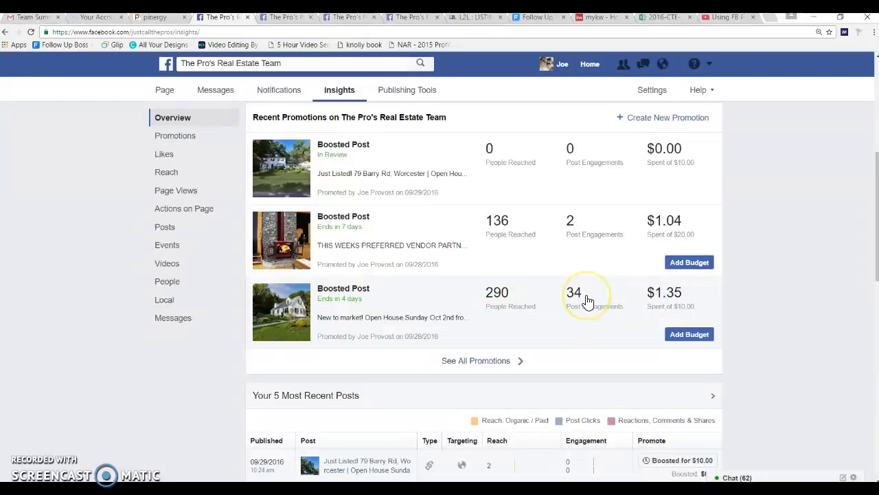
click(348, 293)
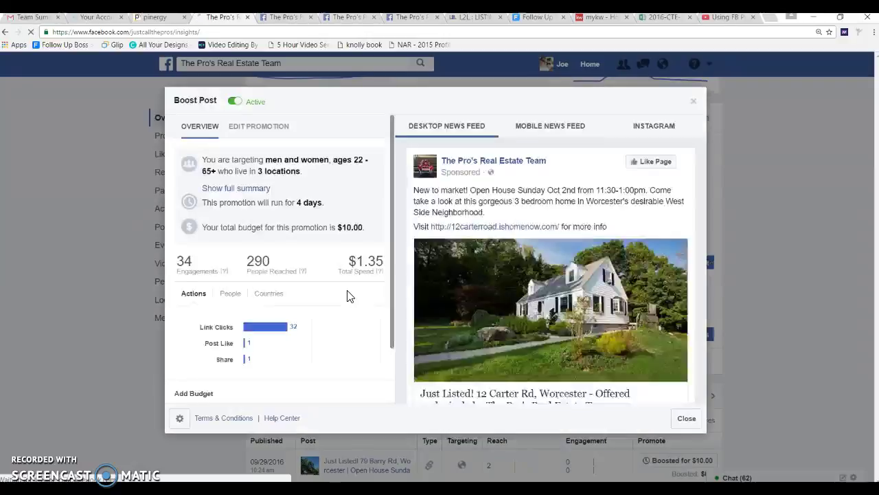
click(694, 101)
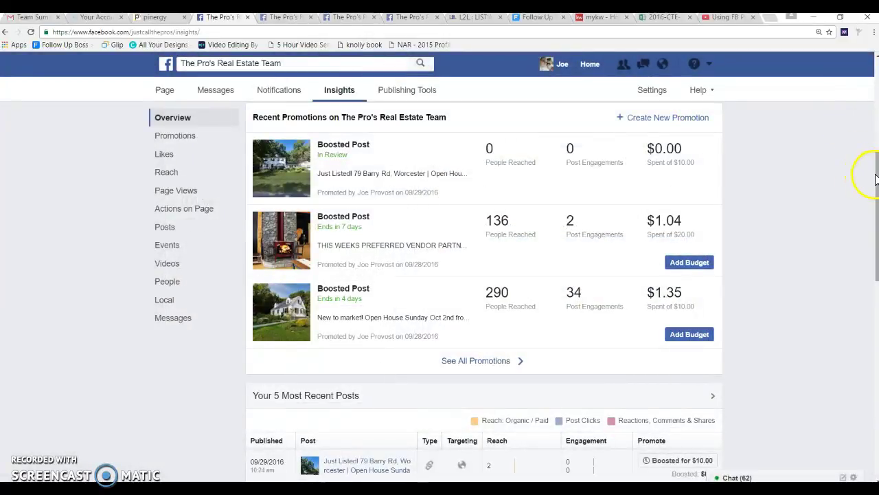
Check the vendor partner post's reach in Your 5 Most Recent Posts: 50 organic, 136 paid.
drag(876, 177, 877, 265)
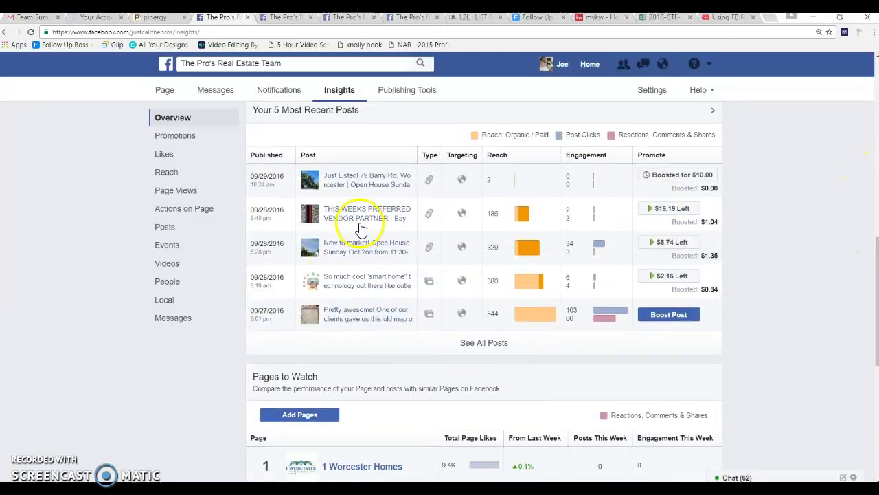
mouse_move(538, 241)
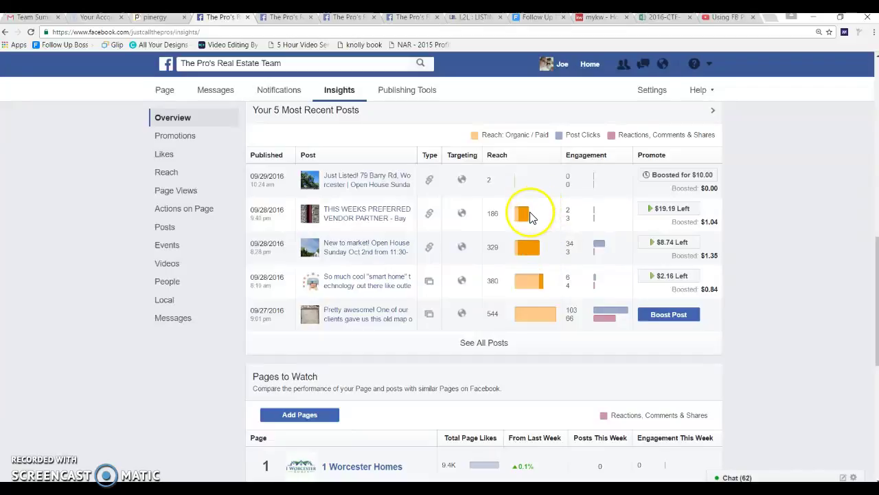
mouse_move(522, 217)
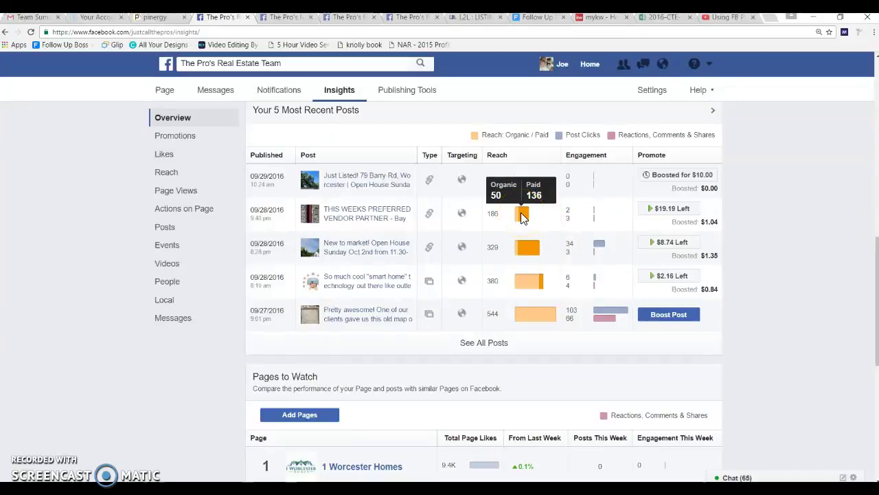